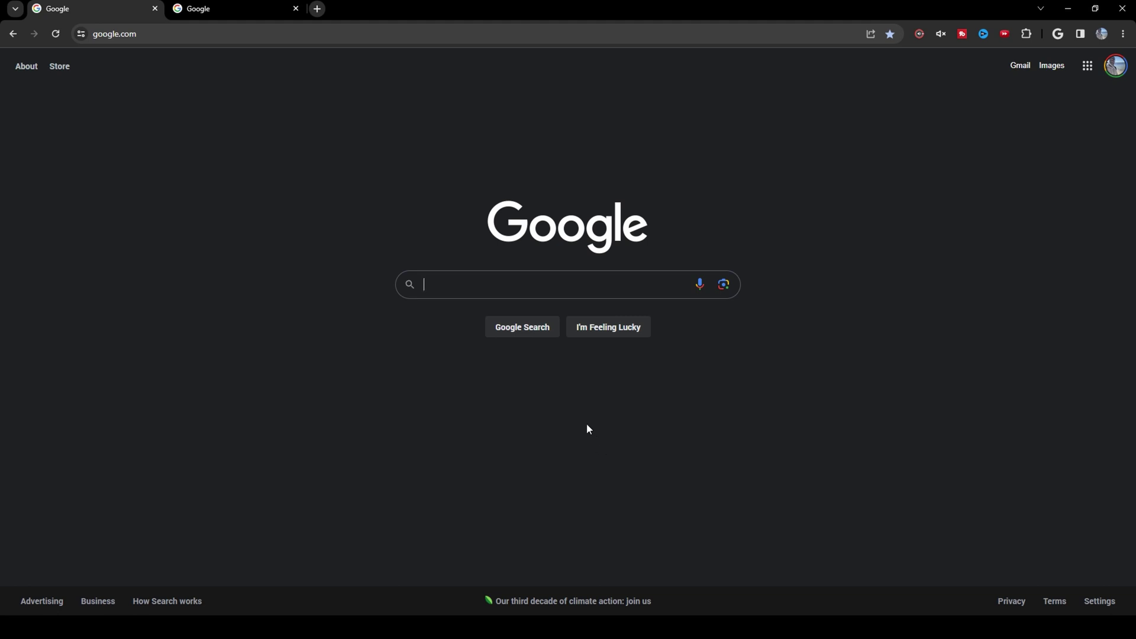
Search Google for 'hibit unins' and open the official HiBit Uninstaller site, hibitsoft.ir.
left_click(541, 285)
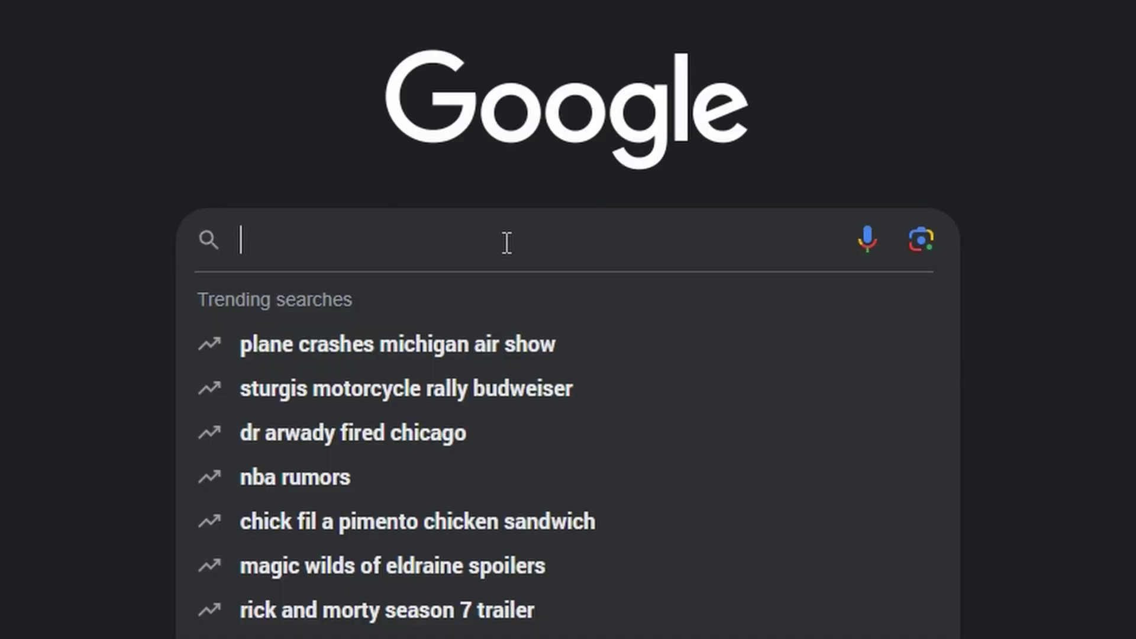
type("hi")
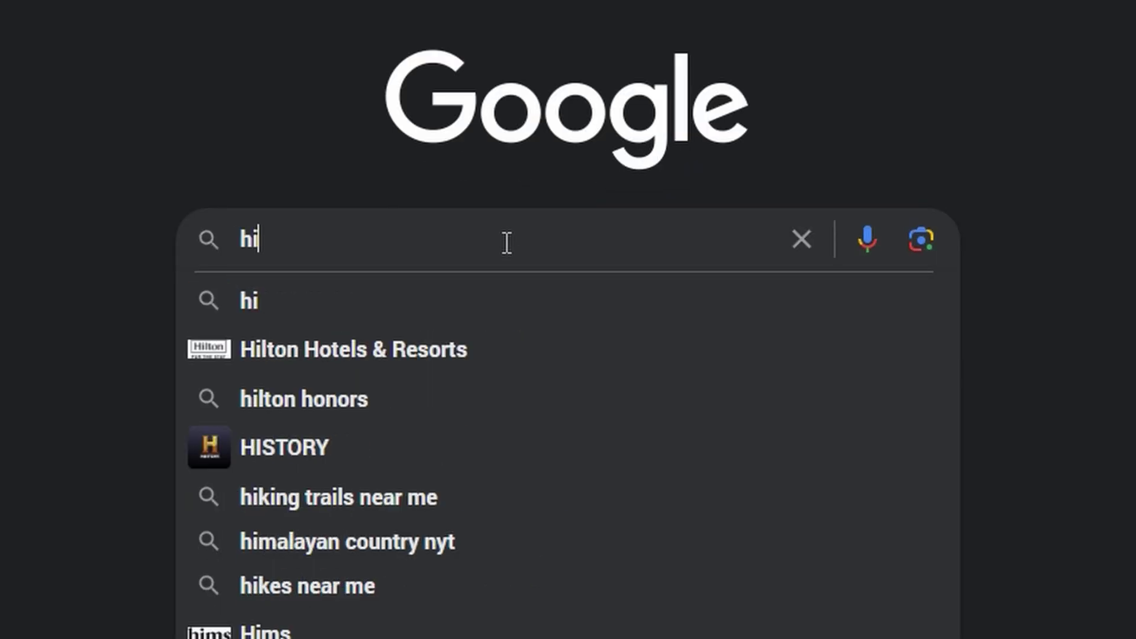
type("bit uninstaller")
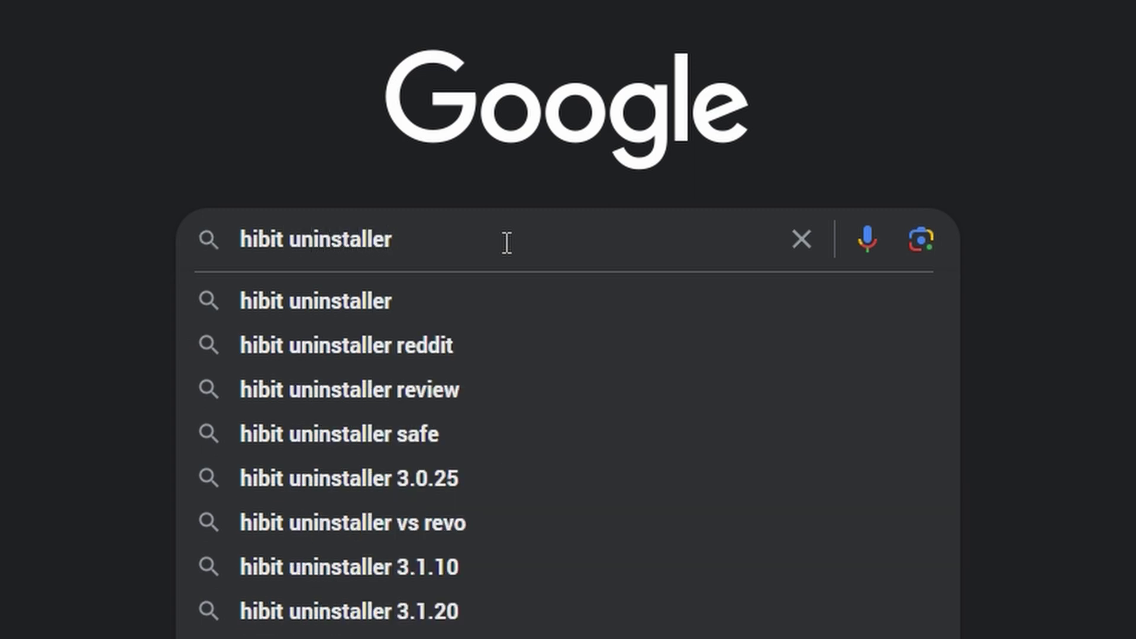
key("Return")
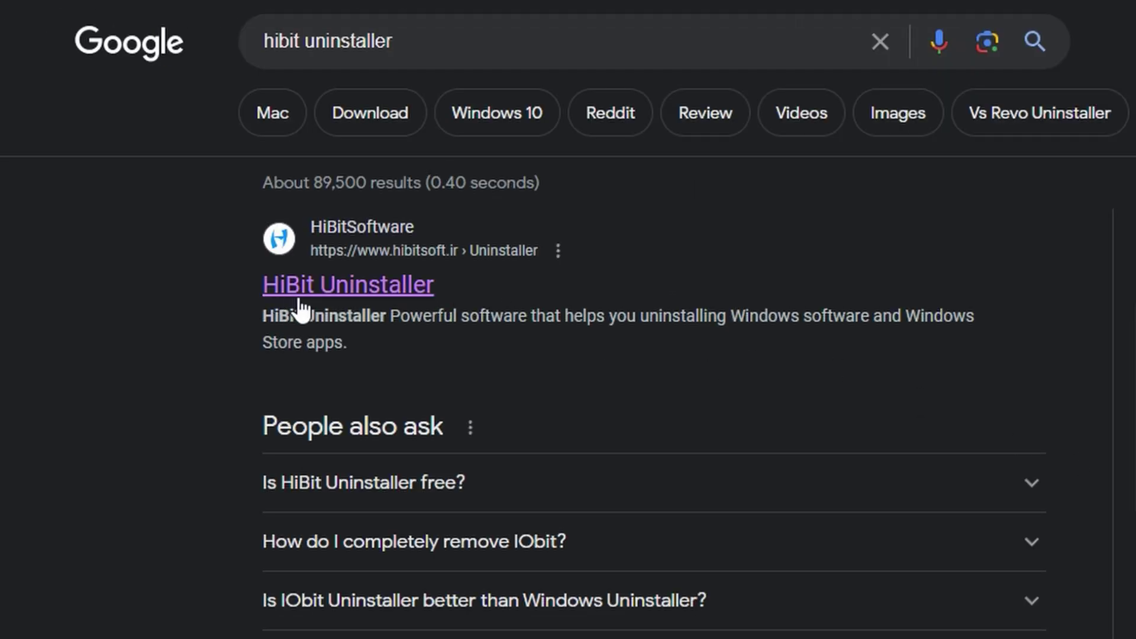
left_click(349, 288)
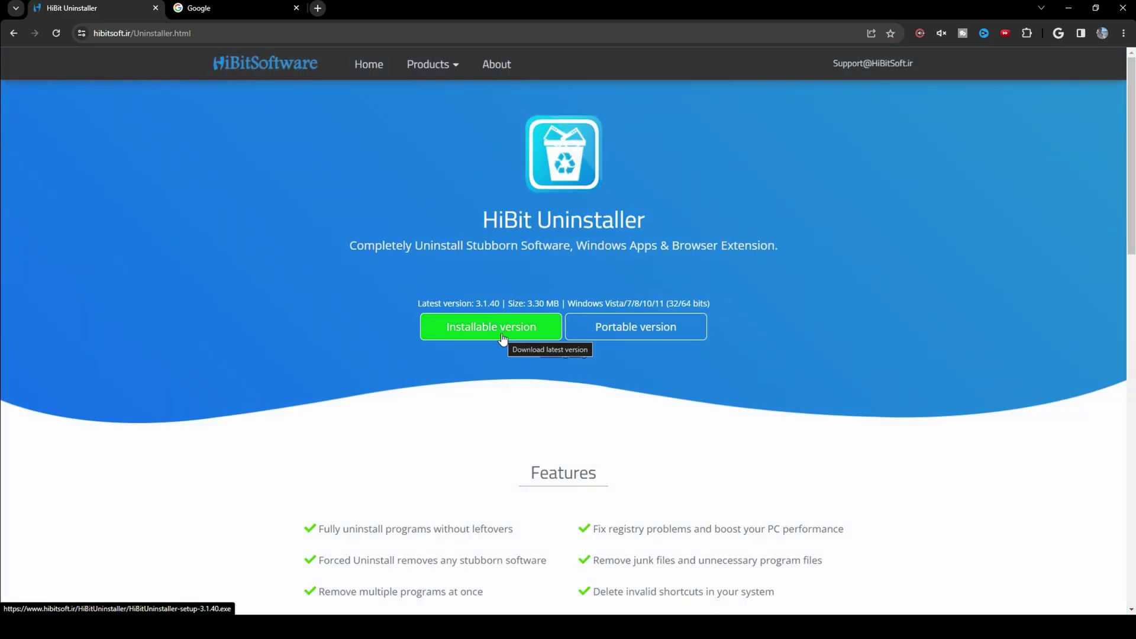
Download the installable HiBitUninstaller-setup-3.1.40.exe and show it in the Downloads folder.
left_click(504, 339)
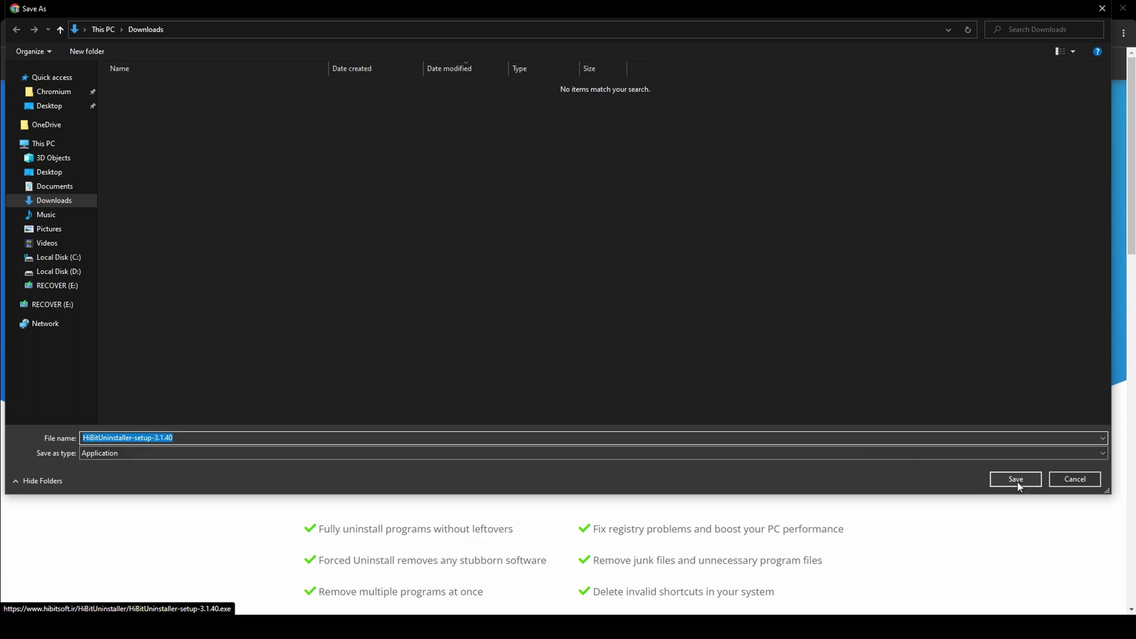
left_click(1017, 482)
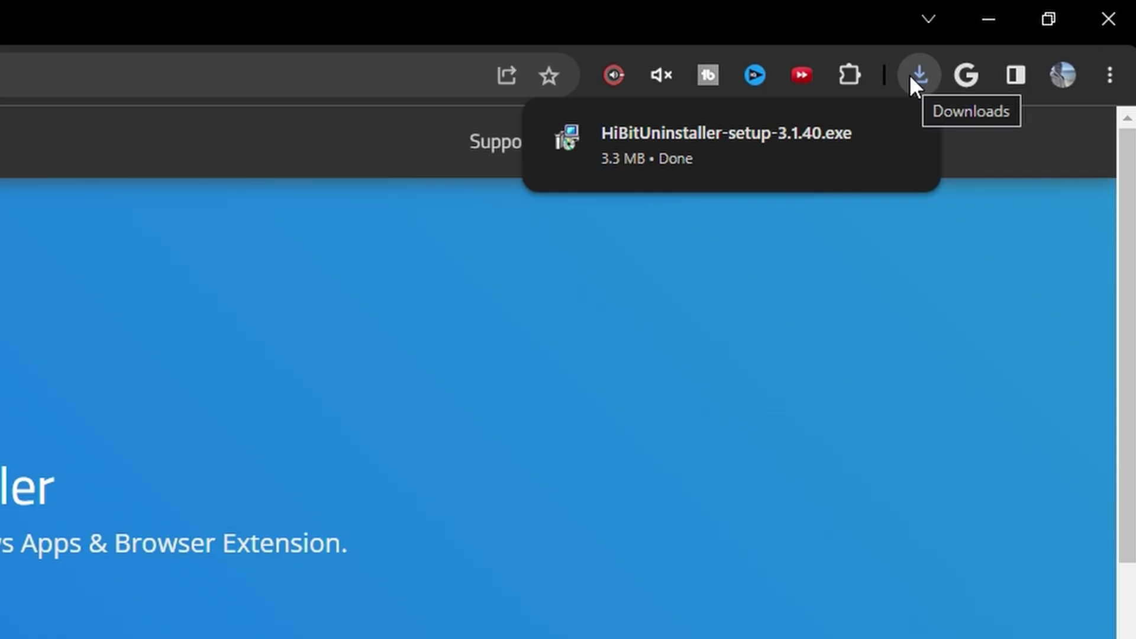
mouse_move(1001, 62)
left_click(843, 139)
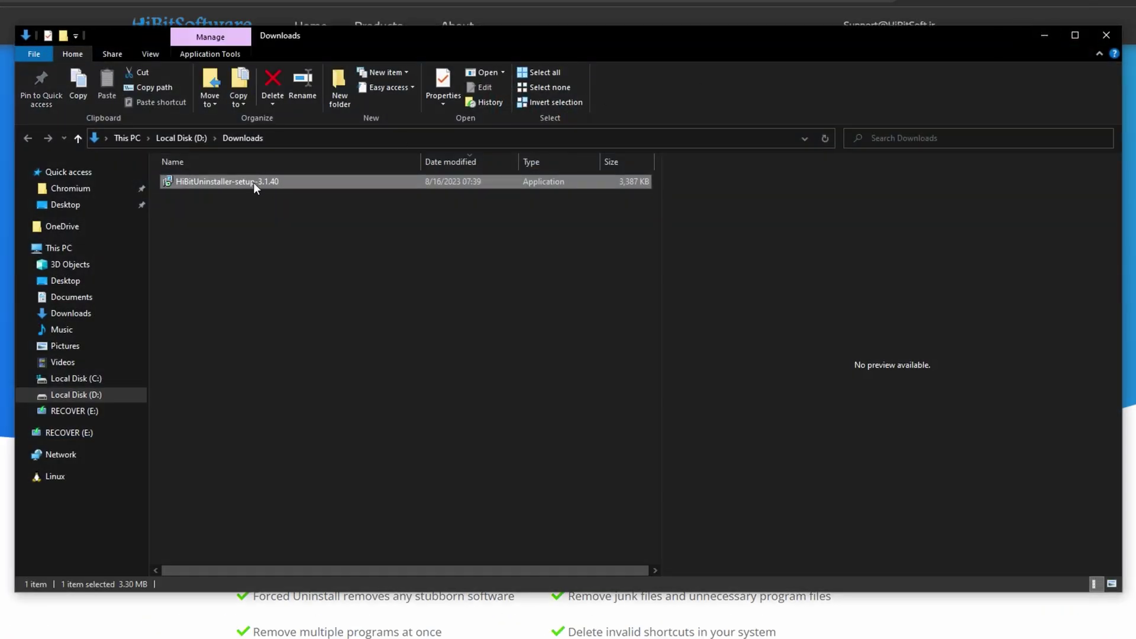
Run the 3.1.40 setup past SmartScreen and UAC, install in English, and launch HiBit Uninstaller.
double_click(253, 182)
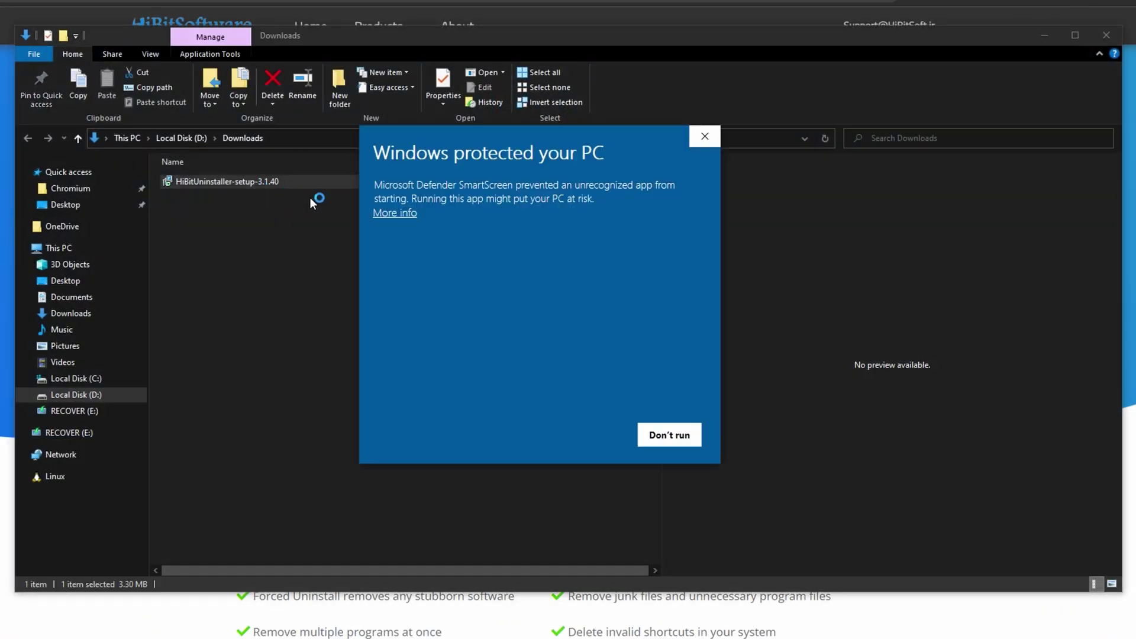
left_click(394, 214)
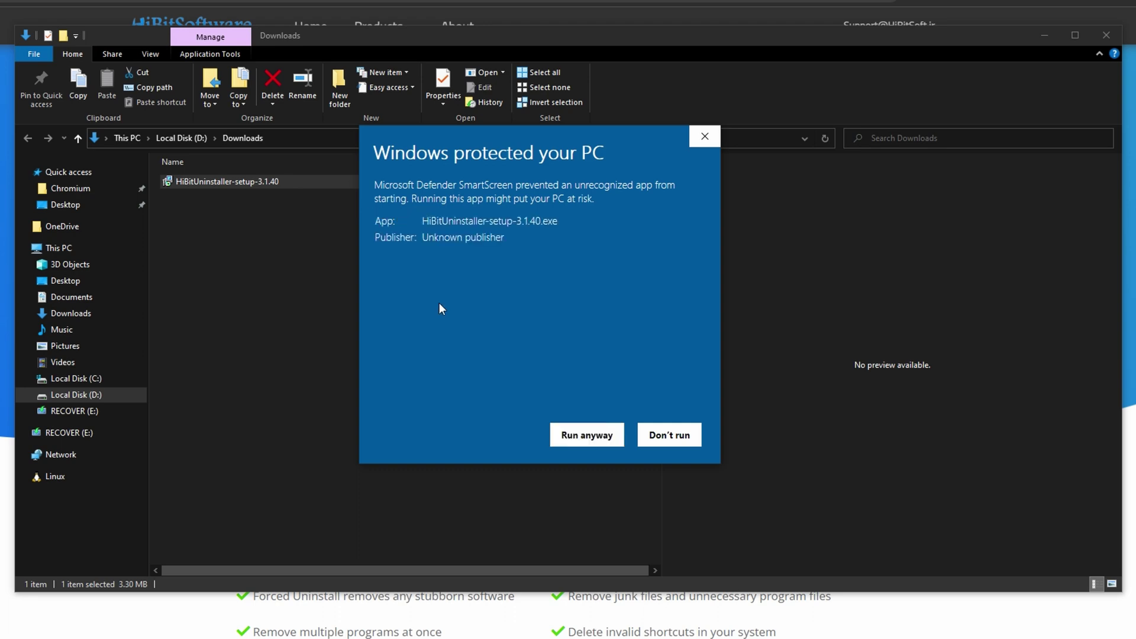
left_click(590, 437)
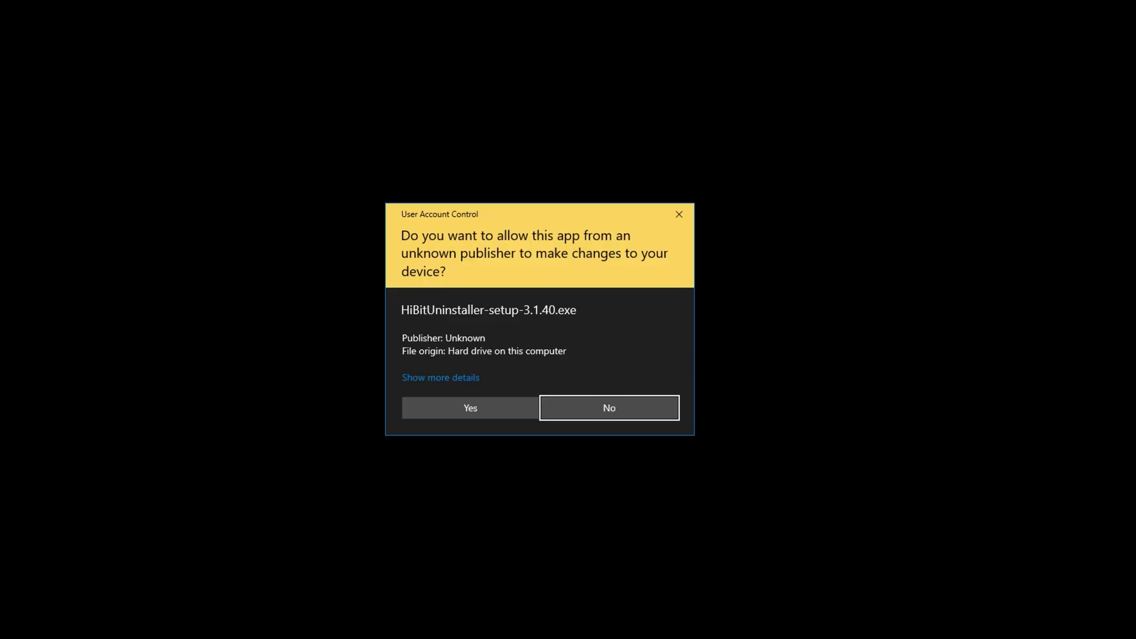
left_click(473, 407)
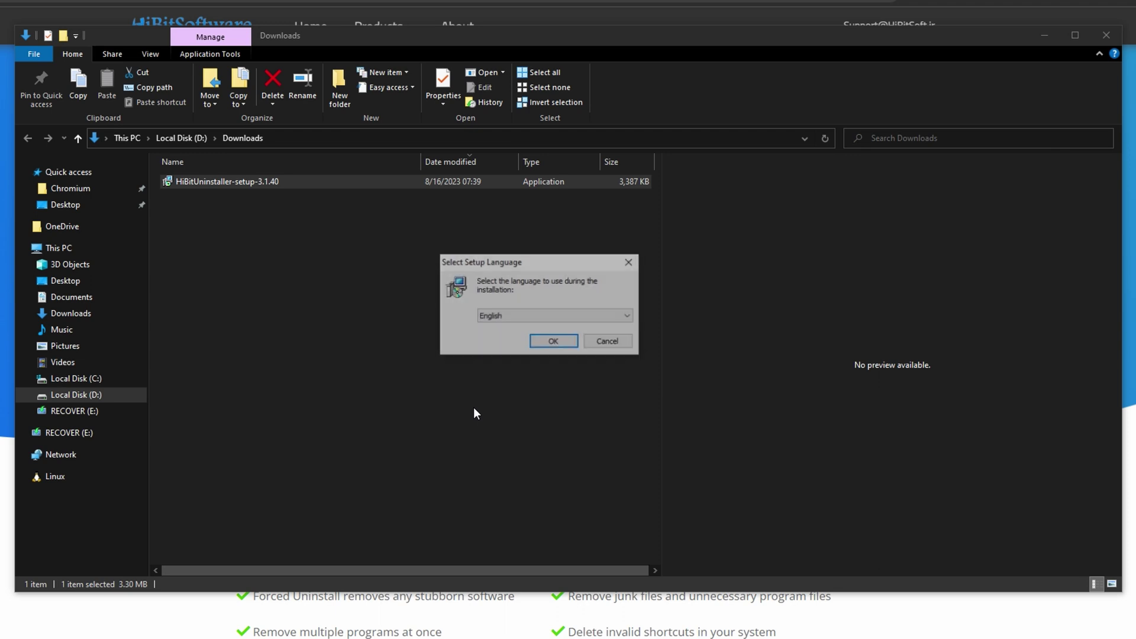
left_click(564, 348)
left_click(617, 420)
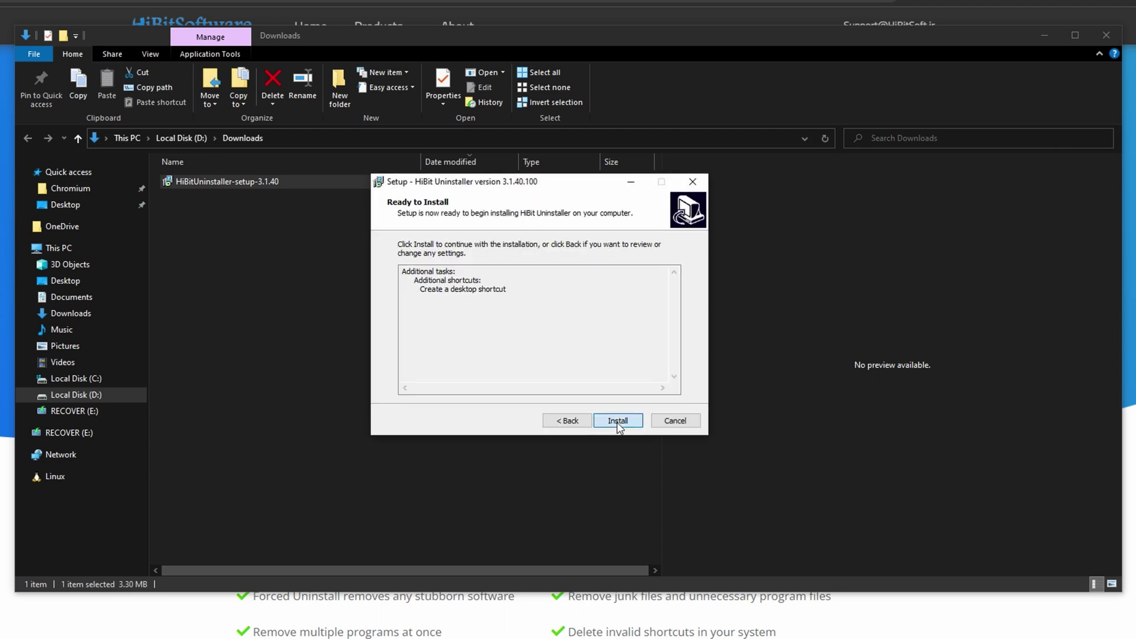
left_click(617, 421)
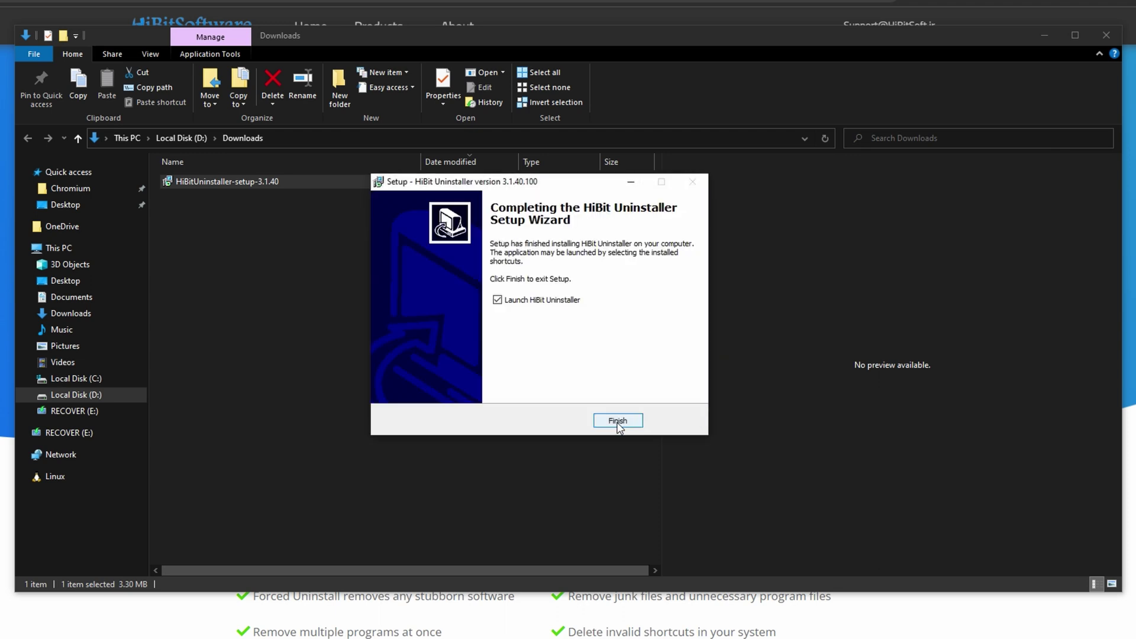
left_click(618, 423)
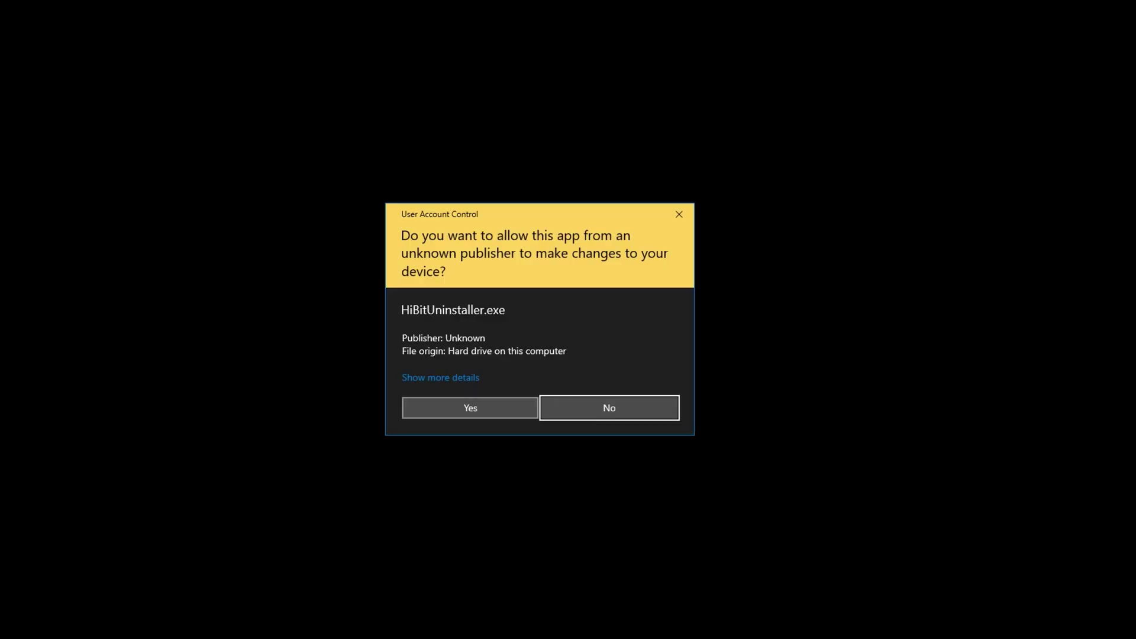
left_click(480, 408)
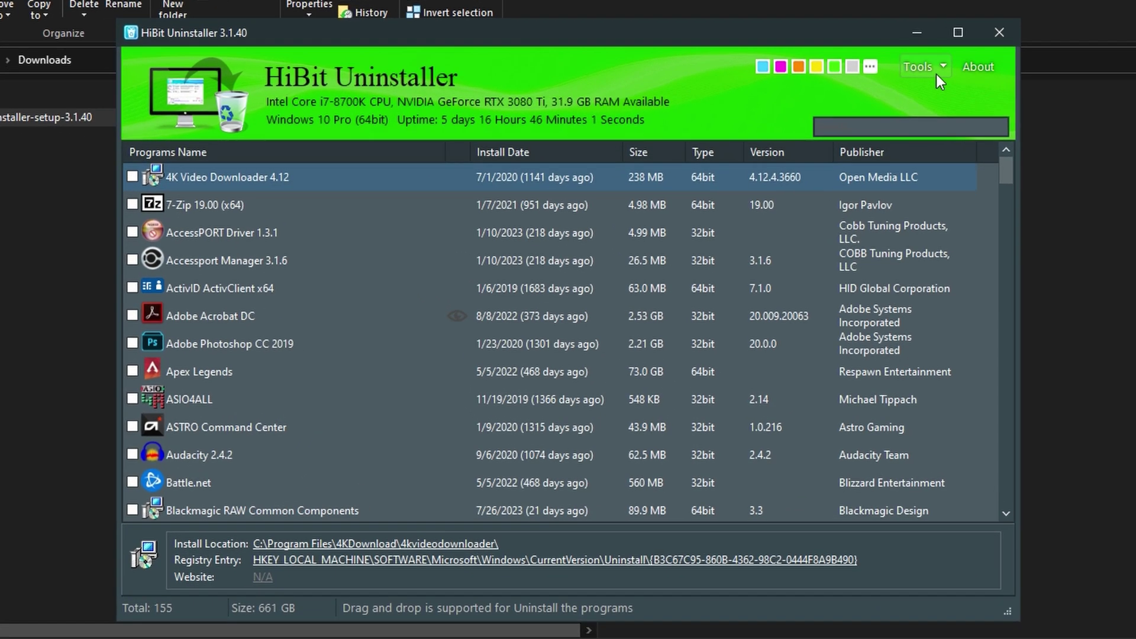
Choose Tools > Installation Monitoring in HiBit Uninstaller.
left_click(914, 143)
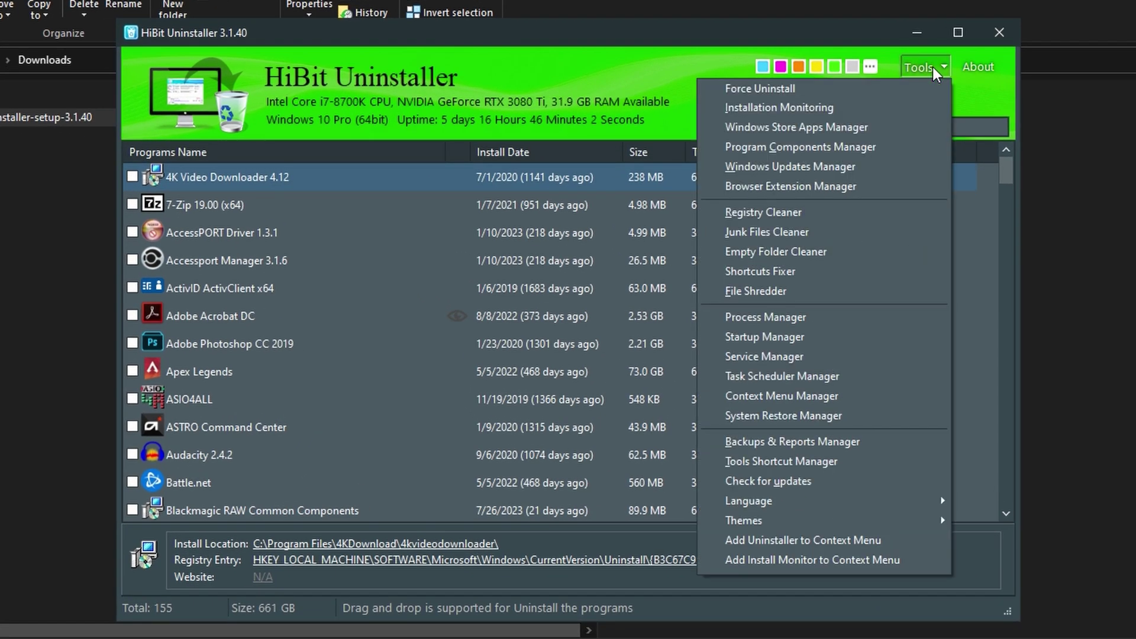
left_click(848, 108)
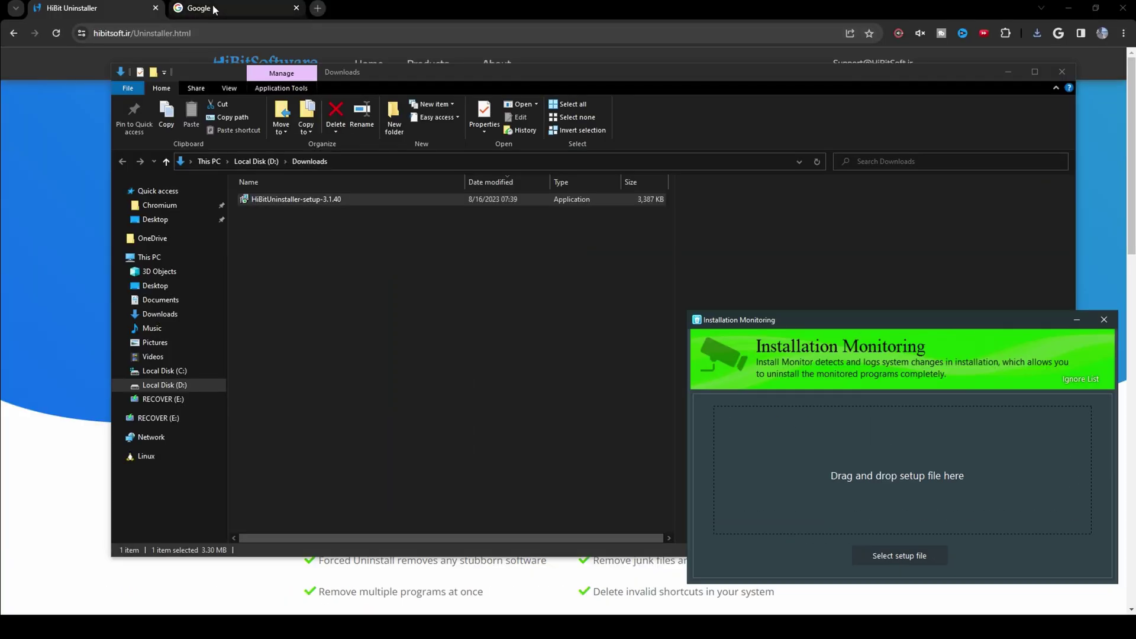
Search Google for 'capcut' and open the official CapCut website.
left_click(215, 8)
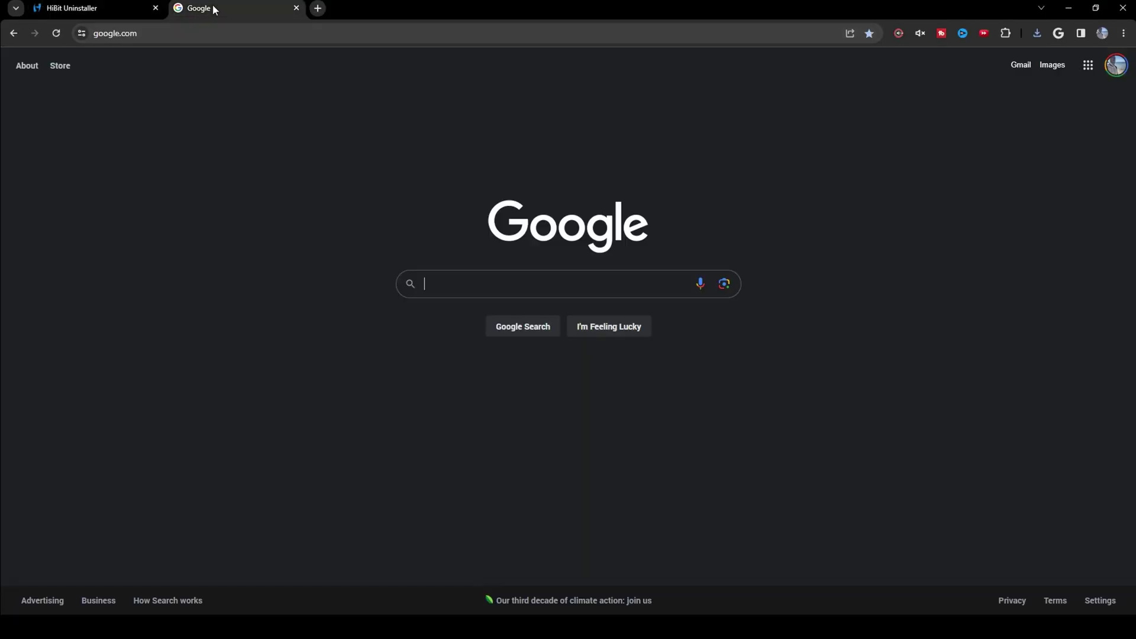
left_click(491, 284)
type("capcut")
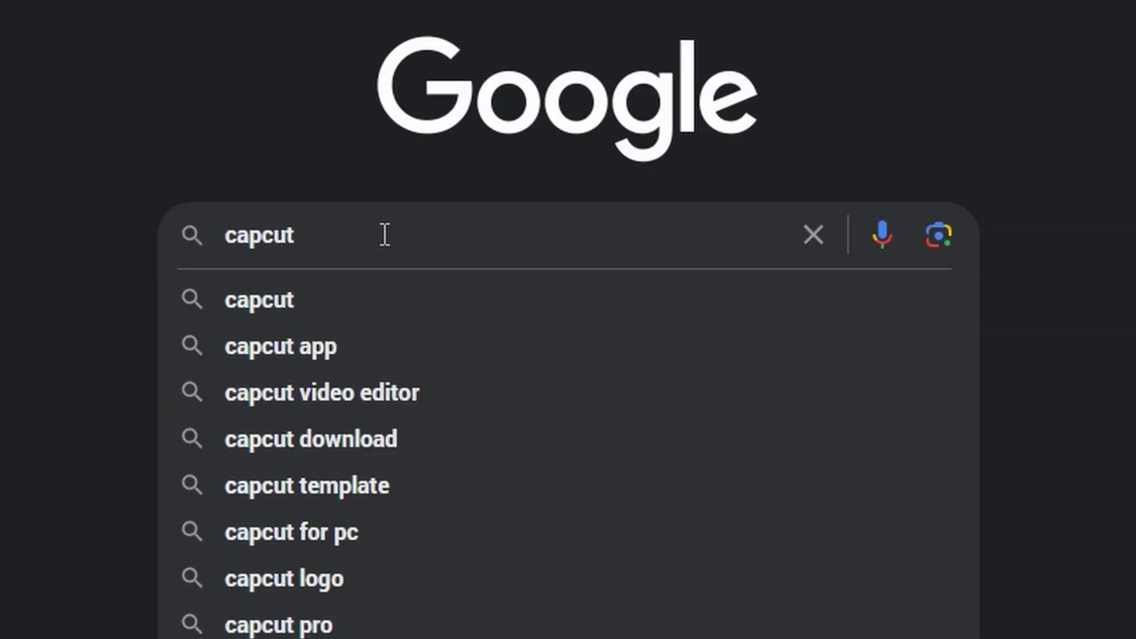
key("Return")
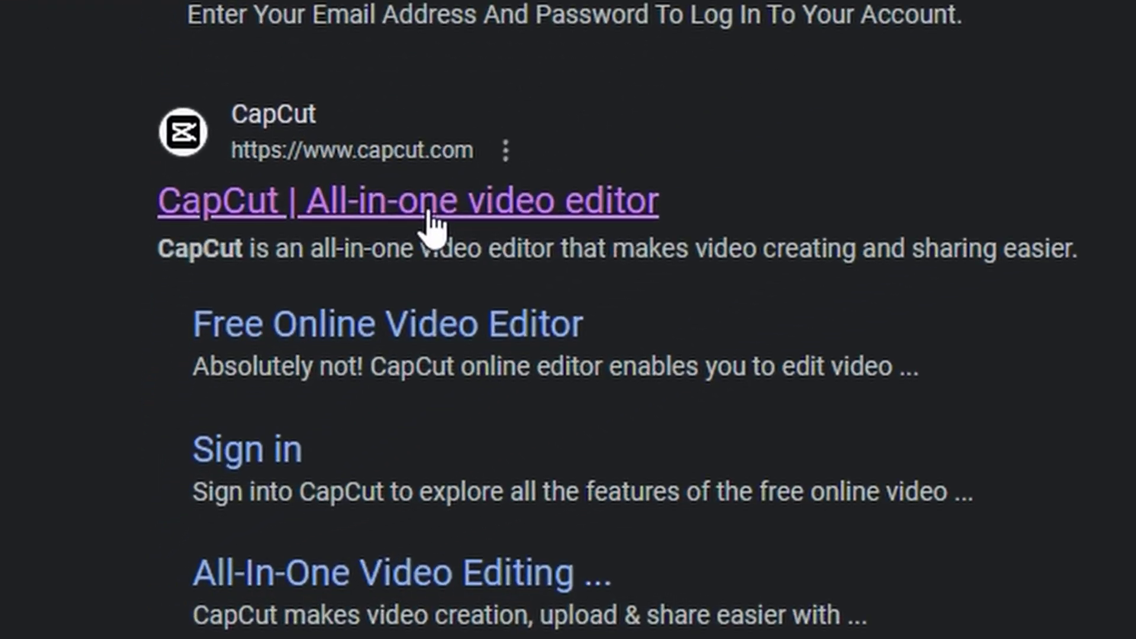
left_click(430, 214)
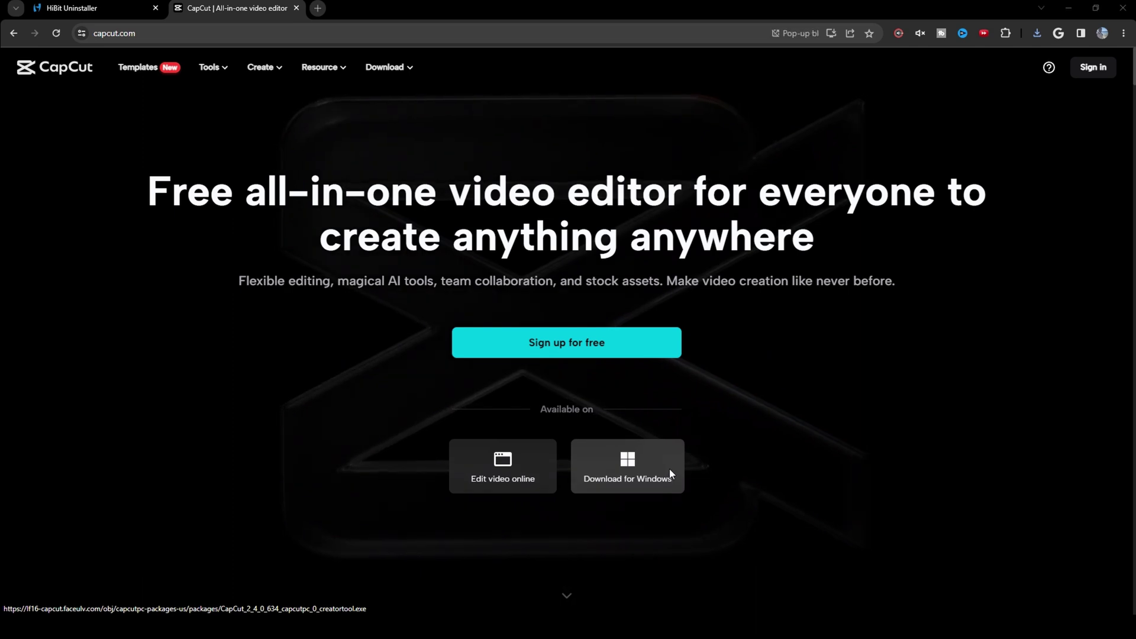
Save the CapCut_2_4_0_634 Windows installer and show it in its Downloads folder.
left_click(669, 468)
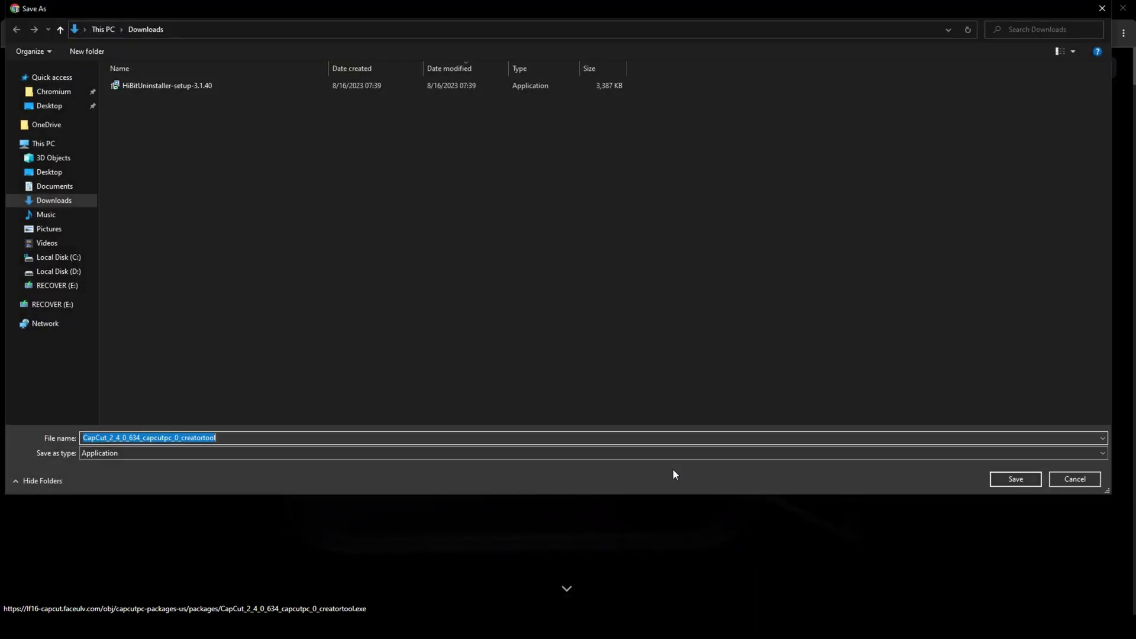
left_click(1009, 478)
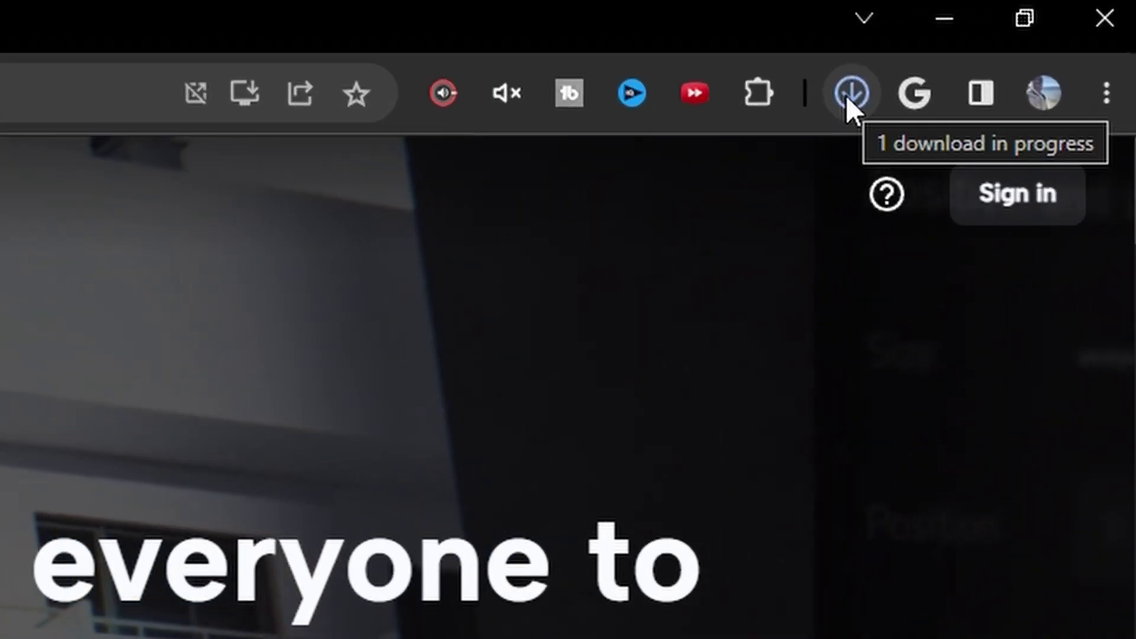
left_click(1015, 42)
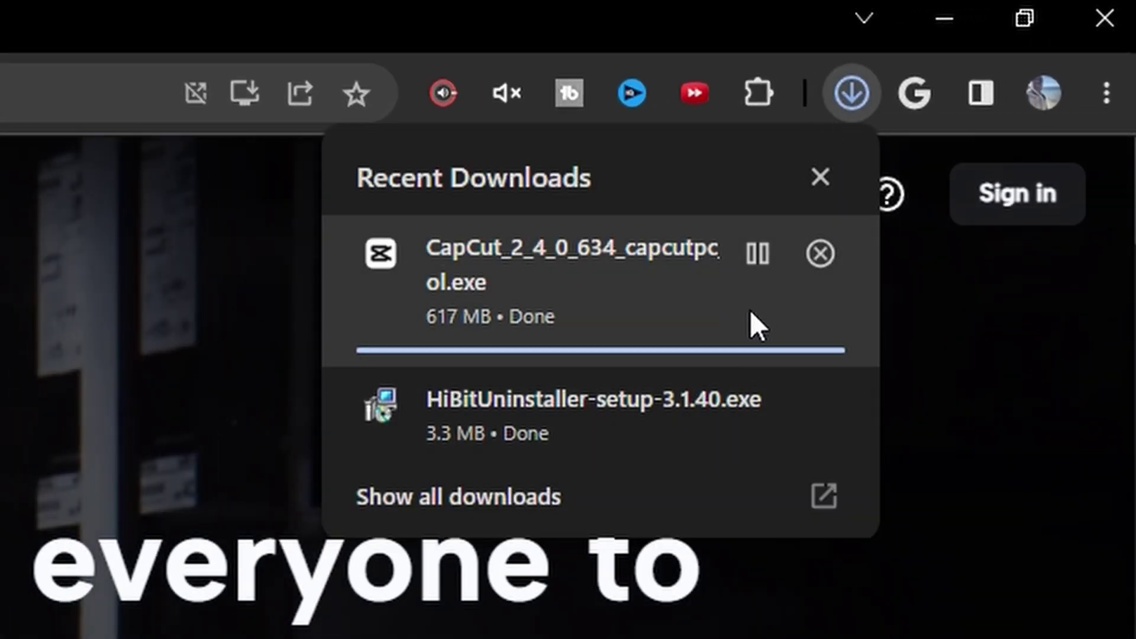
left_click(757, 253)
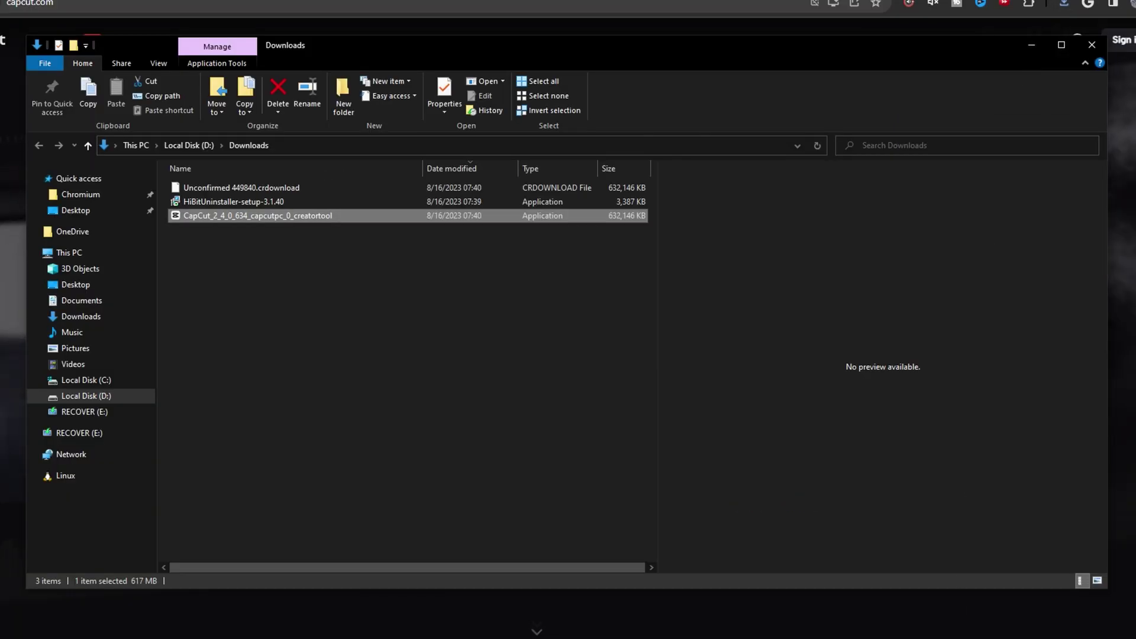
Drag the CapCut setup file onto the Installation Monitoring drop zone to run it under monitoring.
mouse_move(967, 635)
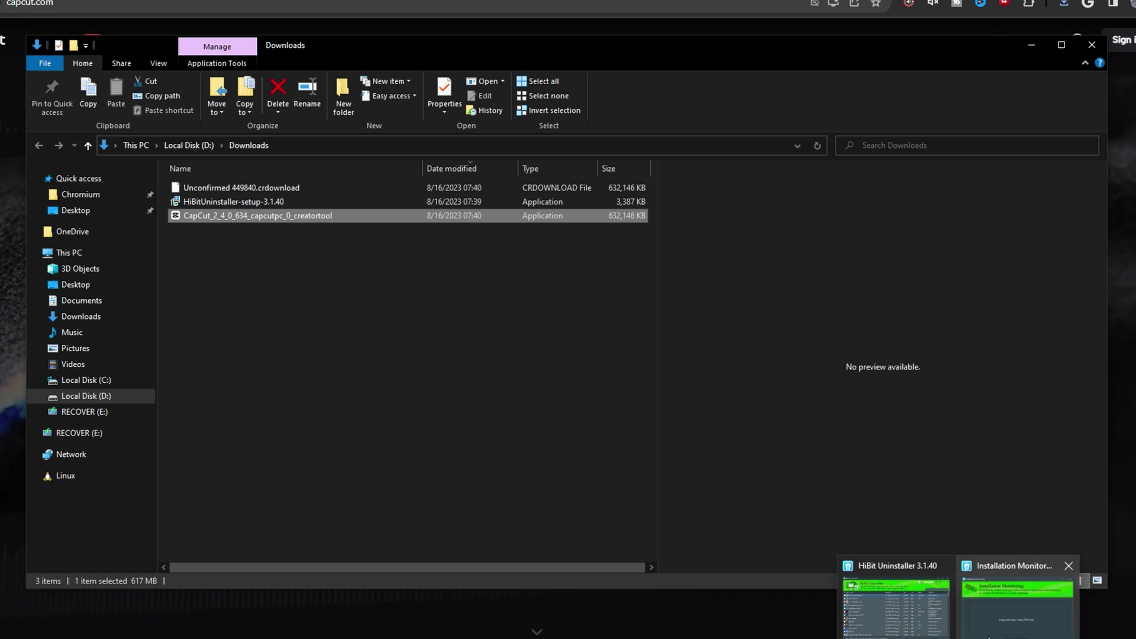
left_click(1023, 598)
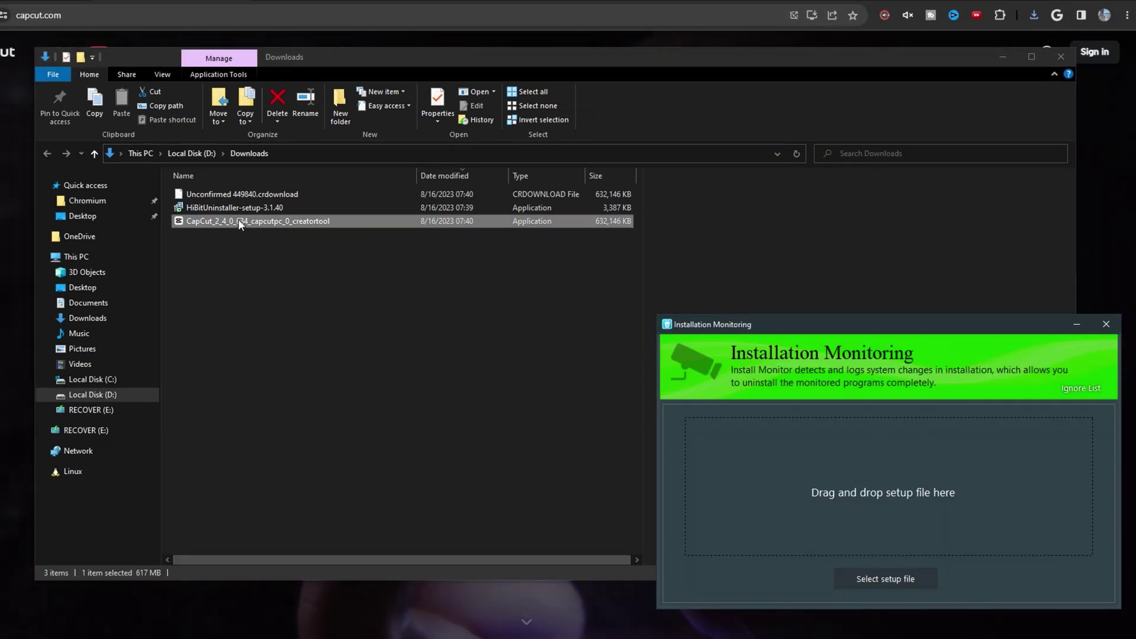
left_click_drag(238, 220, 893, 491)
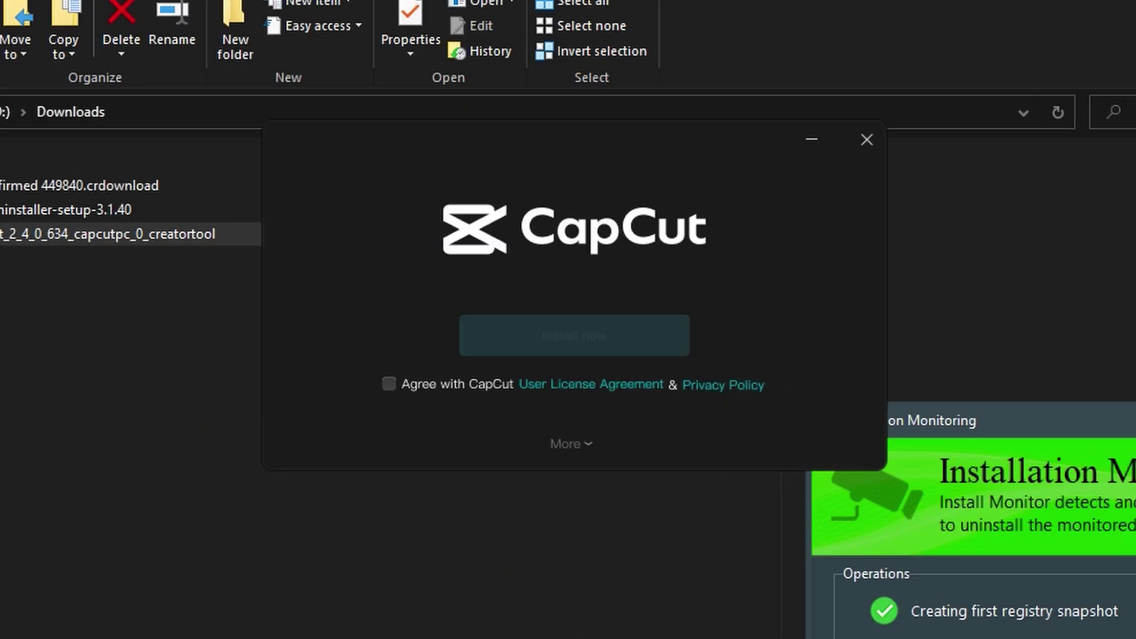
Agree to CapCut's terms, install and start it, confirming the environment test and notice.
left_click(389, 386)
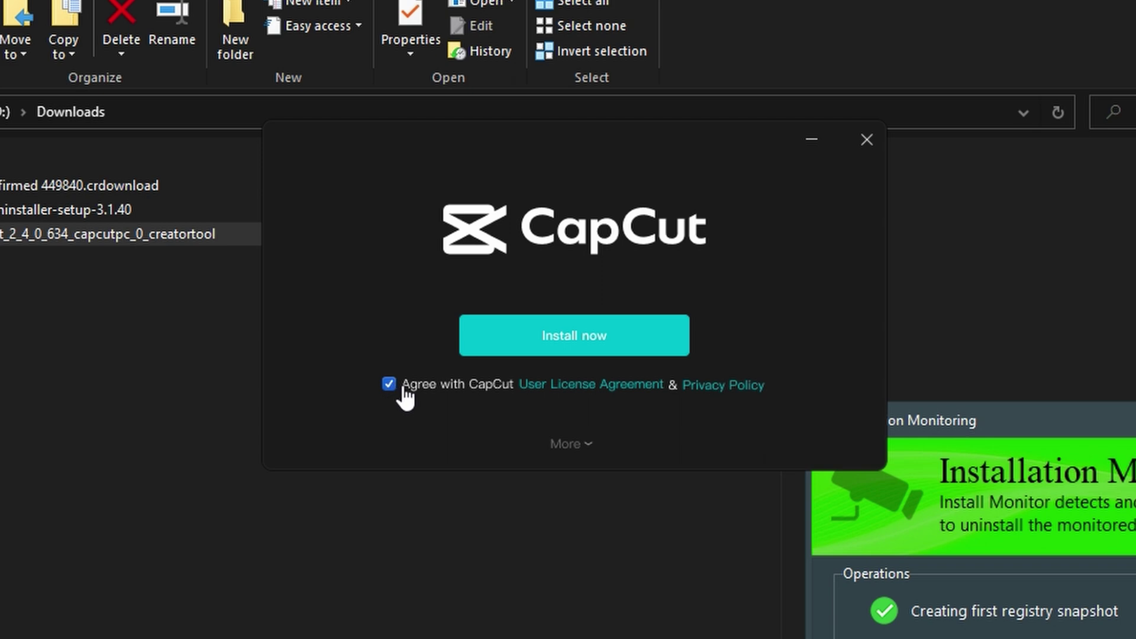
left_click(577, 339)
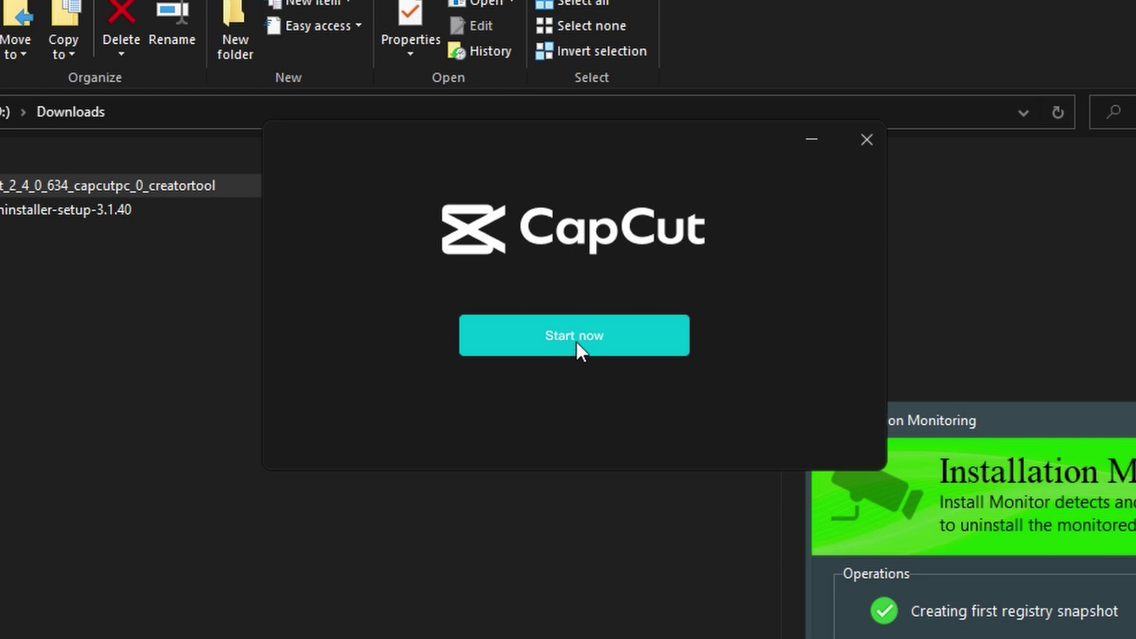
left_click(576, 342)
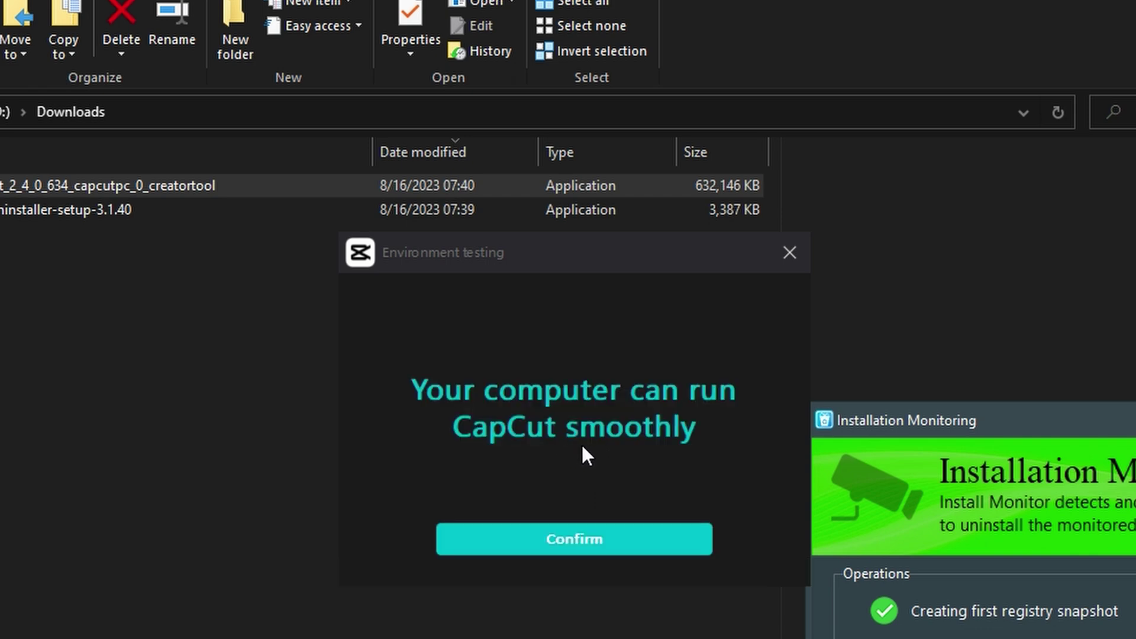
left_click(573, 541)
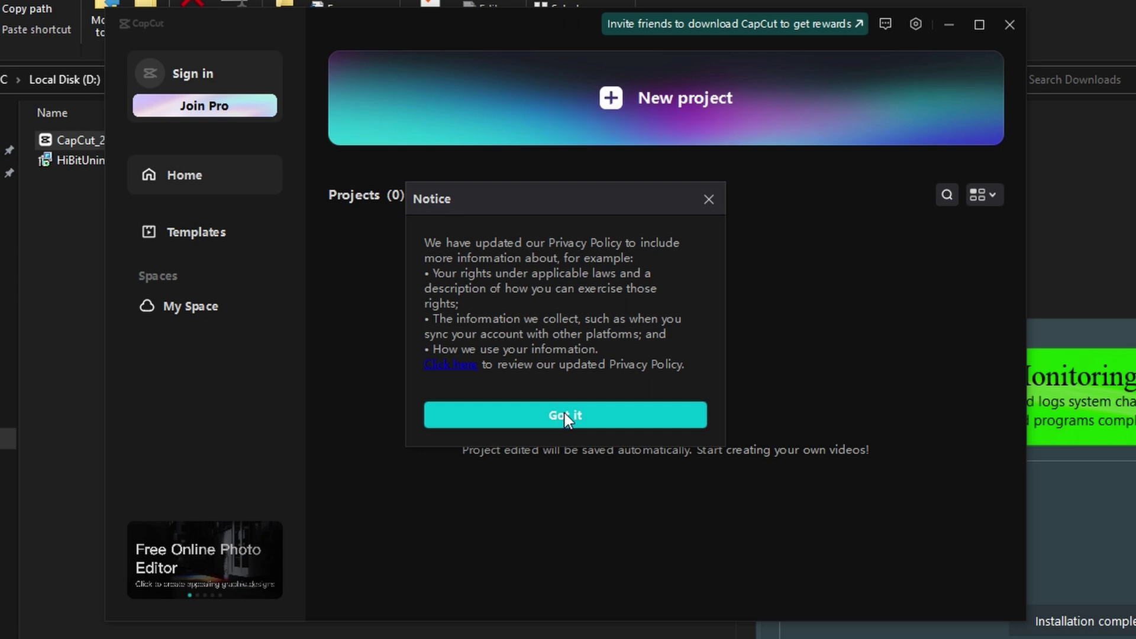
left_click(565, 415)
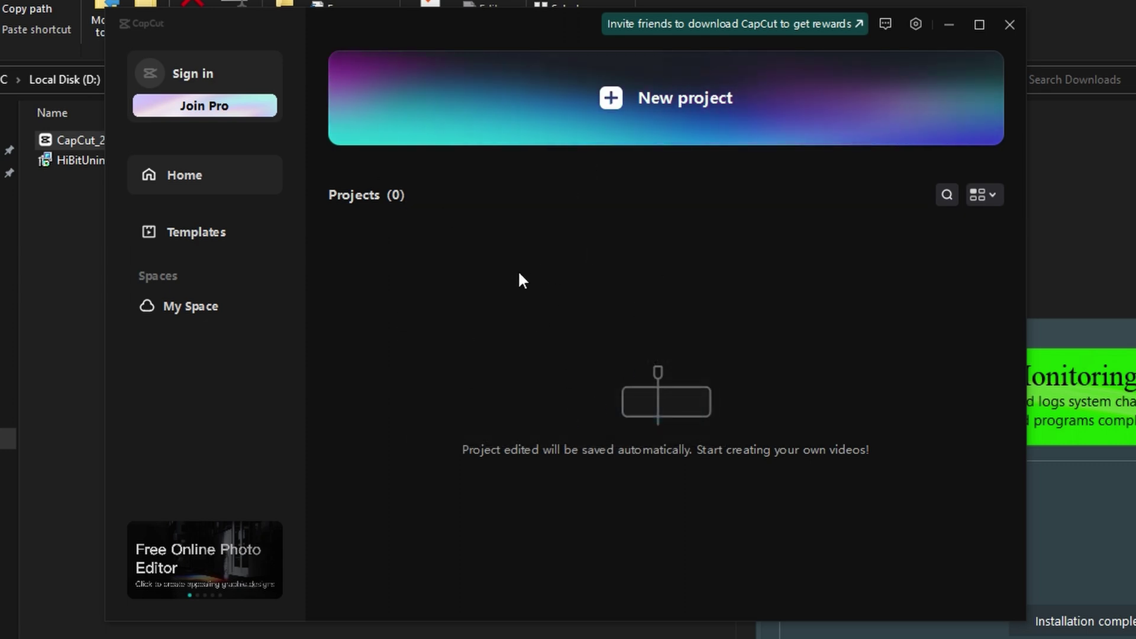
Close CapCut, relaunch it from the Start menu, and bring Installation Monitoring to the front.
left_click(1009, 25)
key("super")
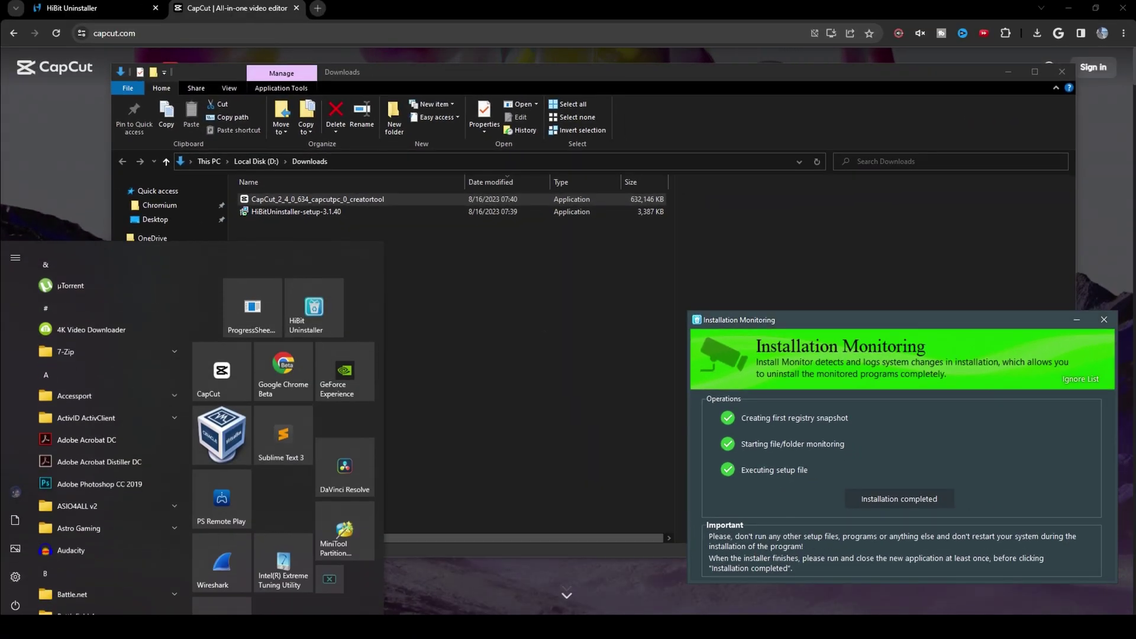
left_click(226, 346)
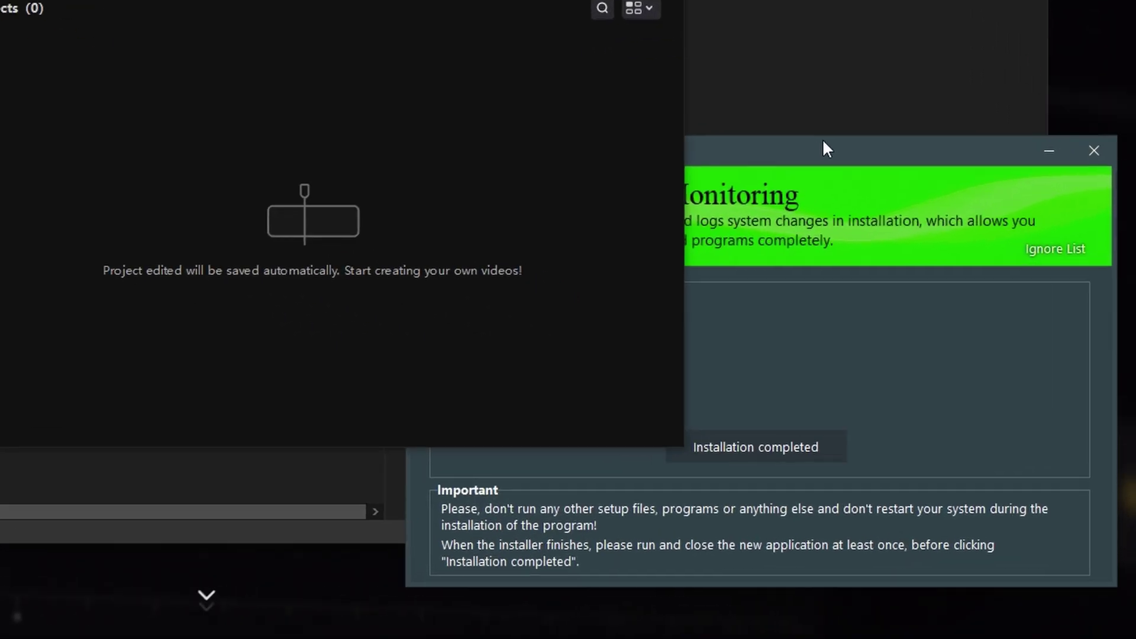
left_click(939, 314)
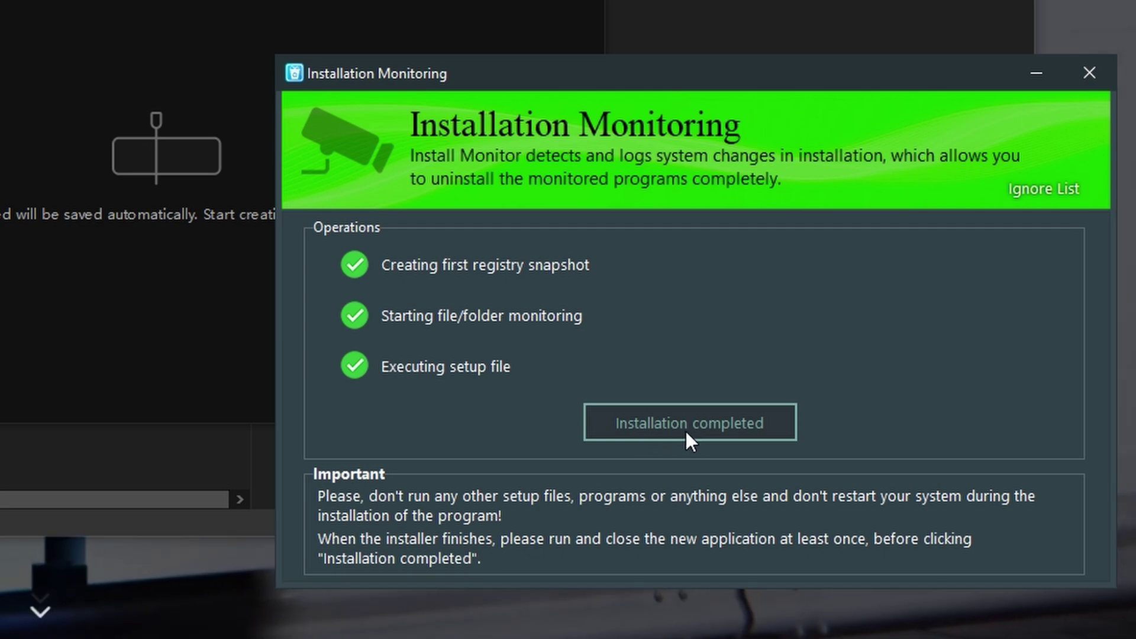
Mark the installation completed, then finish once 7,934 files/folders and 56 registry entries are logged.
left_click(692, 427)
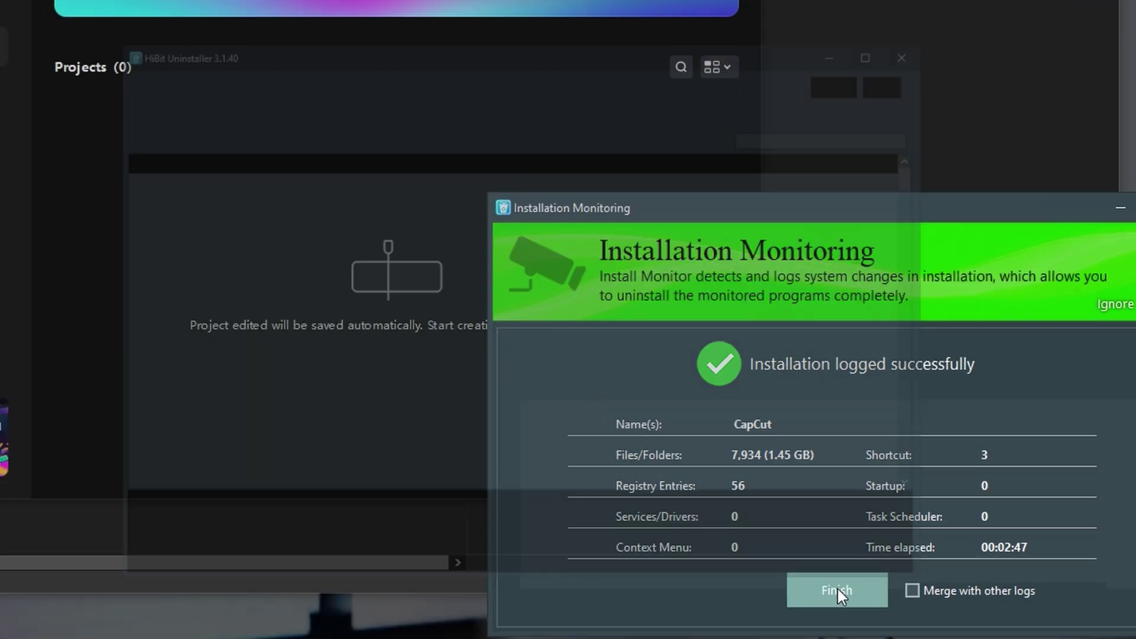
left_click(695, 530)
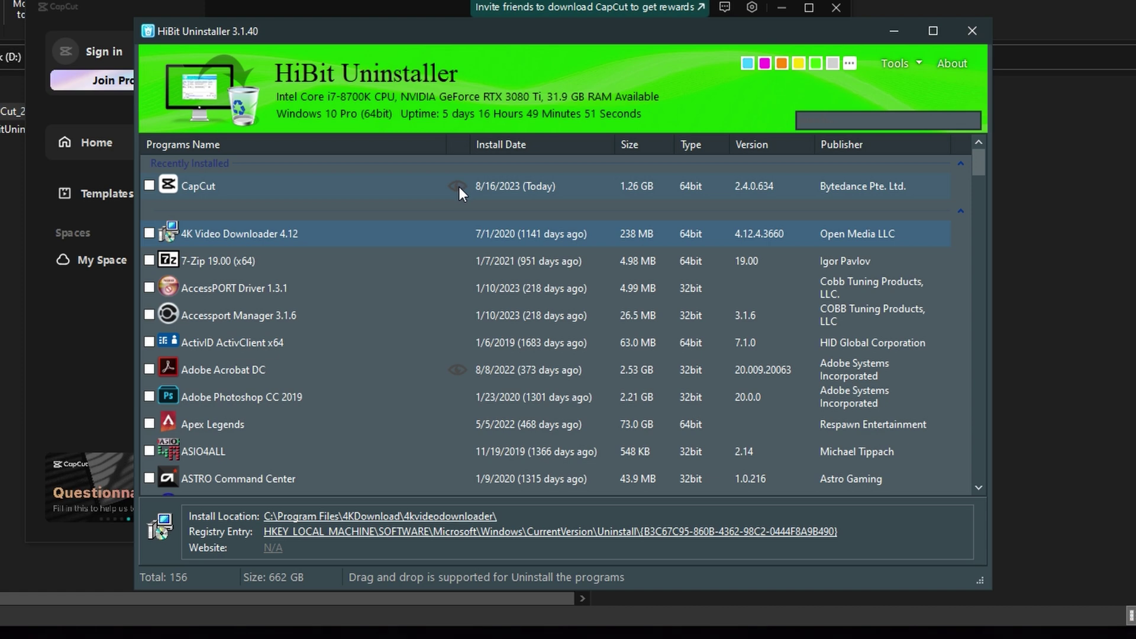
Uninstall CapCut from its right-click menu without keeping user data, then close the completion screen.
right_click(431, 191)
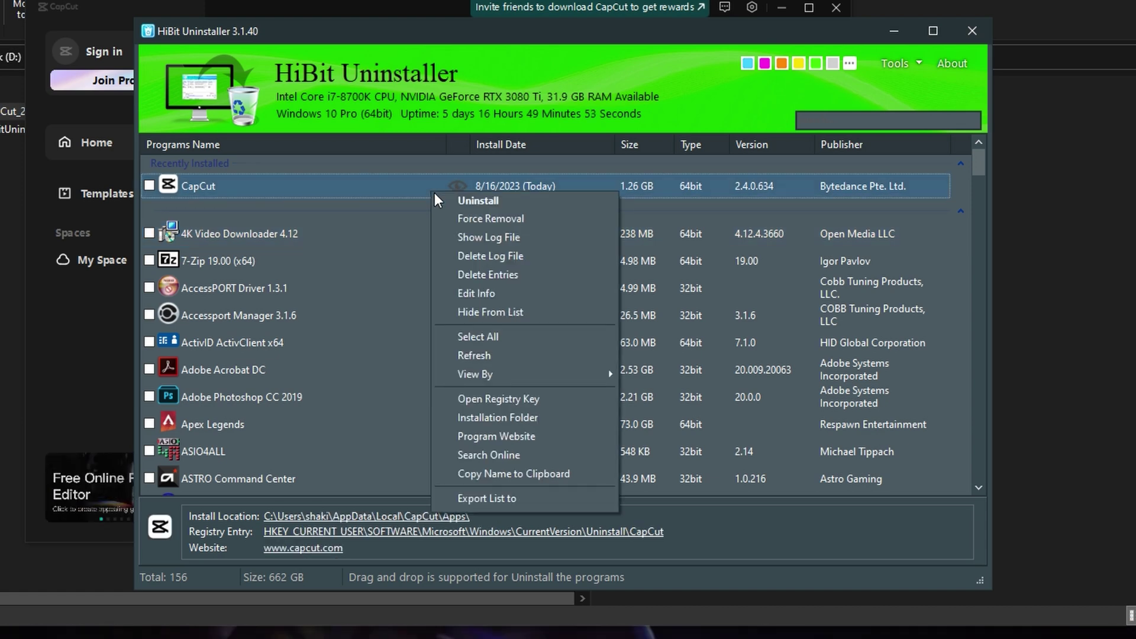
left_click(445, 200)
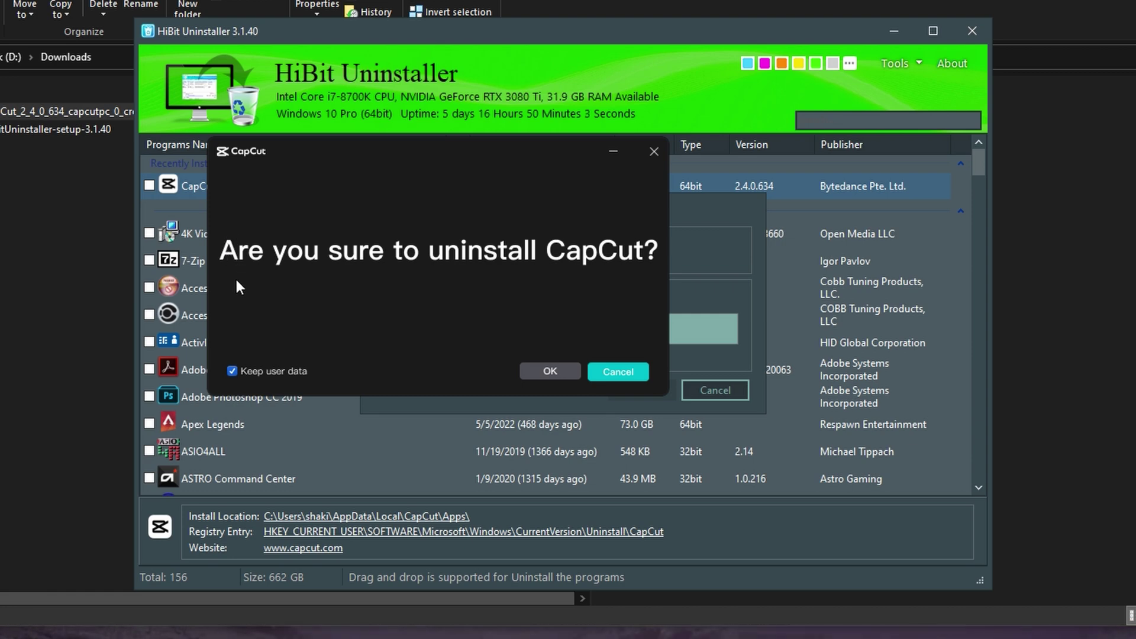
left_click(231, 371)
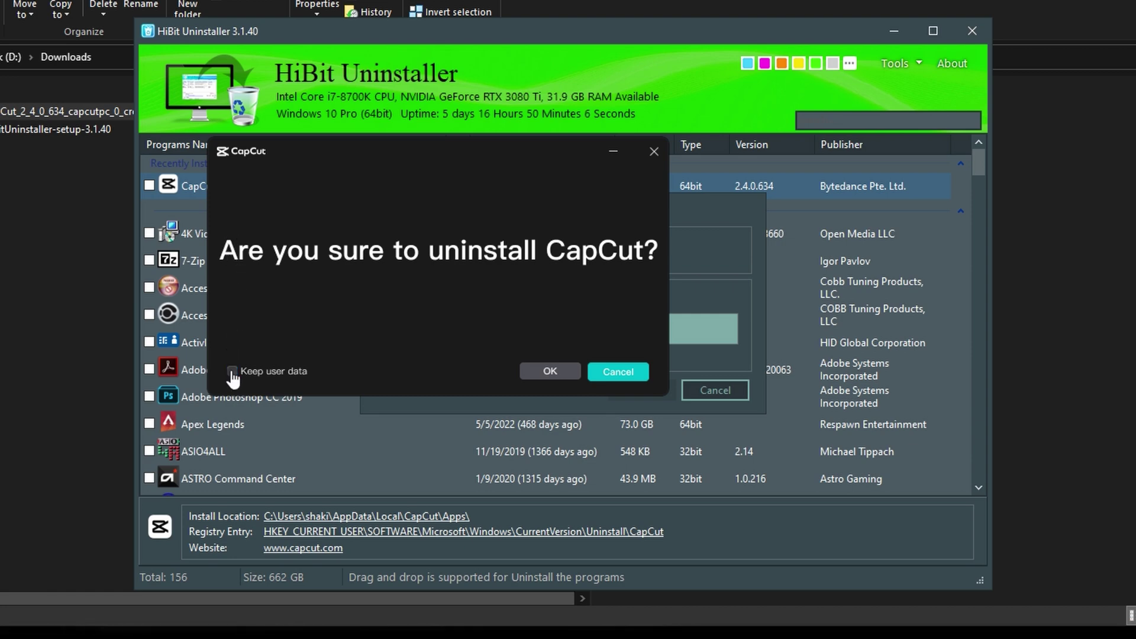
left_click(543, 373)
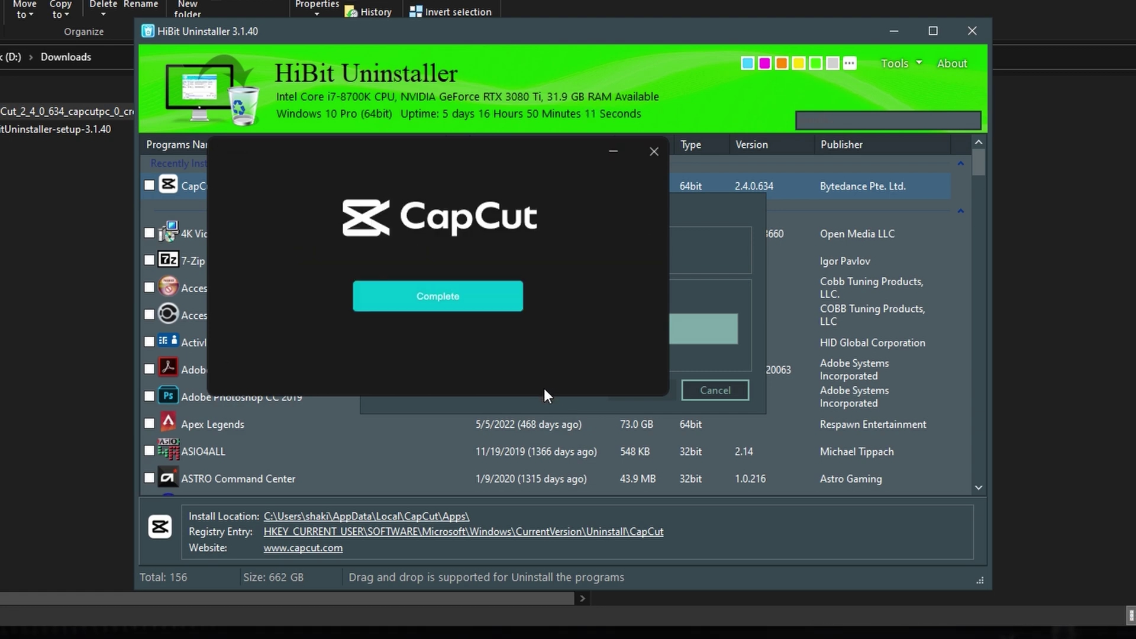
left_click(436, 300)
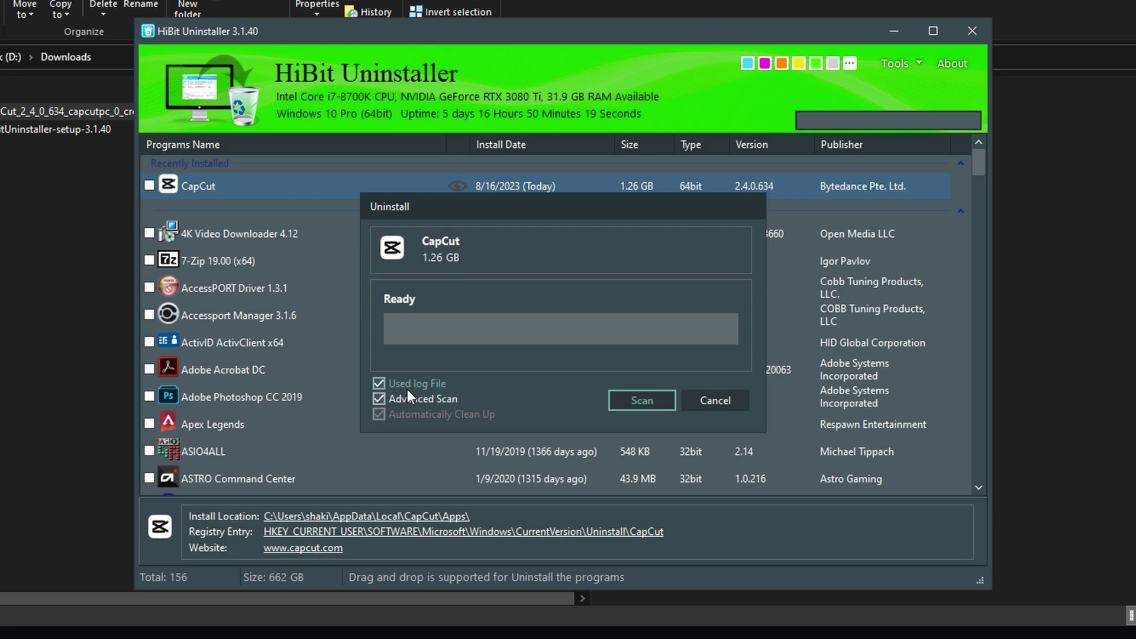
Scan for CapCut leftovers, review the 8 files/folders and 13 registry entries, and delete them.
left_click(646, 400)
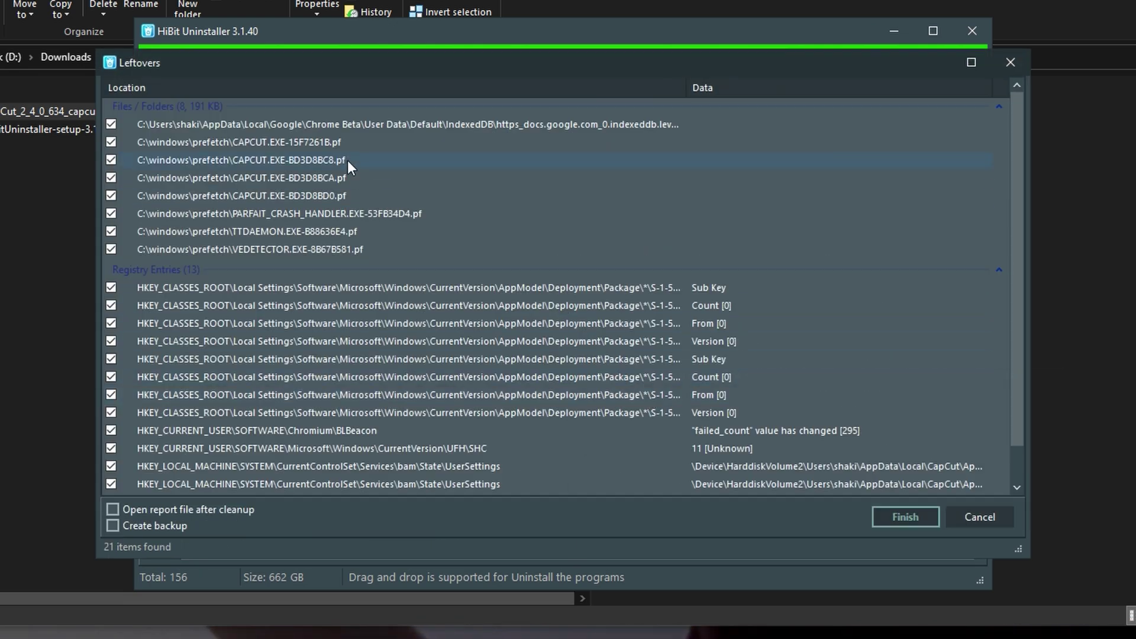
left_click_drag(1015, 118, 1023, 182)
scroll(328, 261, "up", 1)
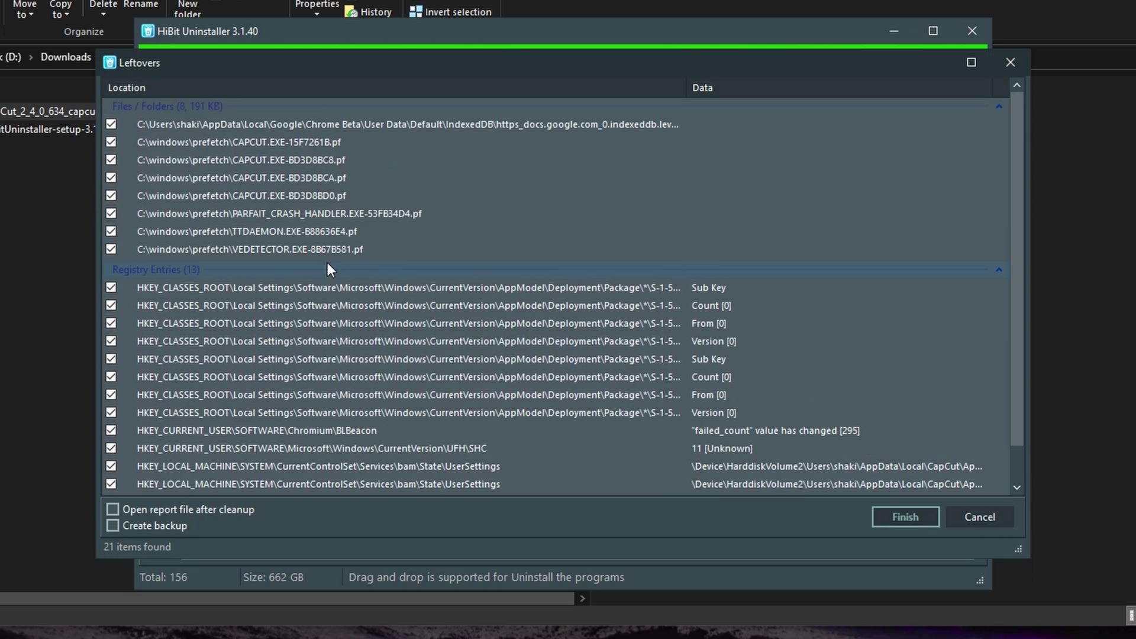
scroll(411, 384, "down", 1)
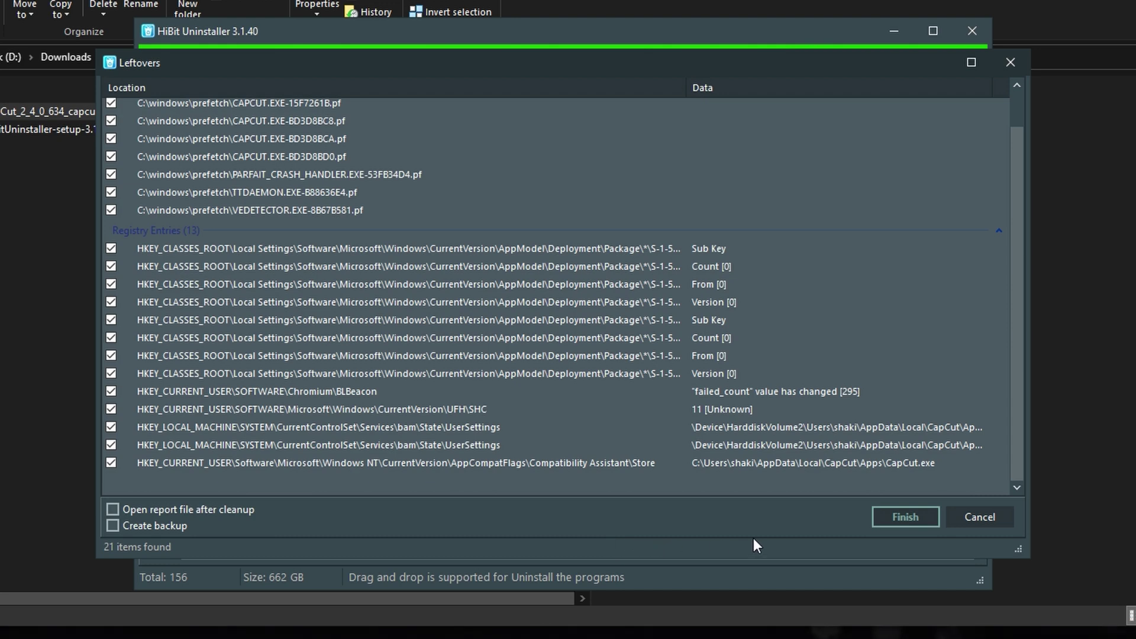
left_click(907, 517)
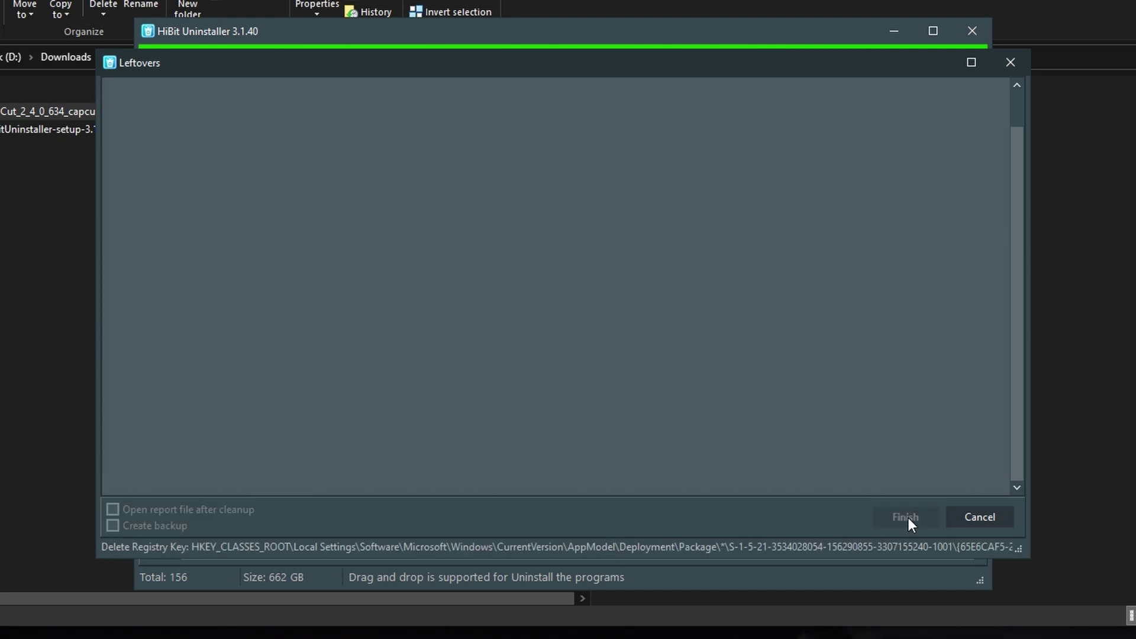